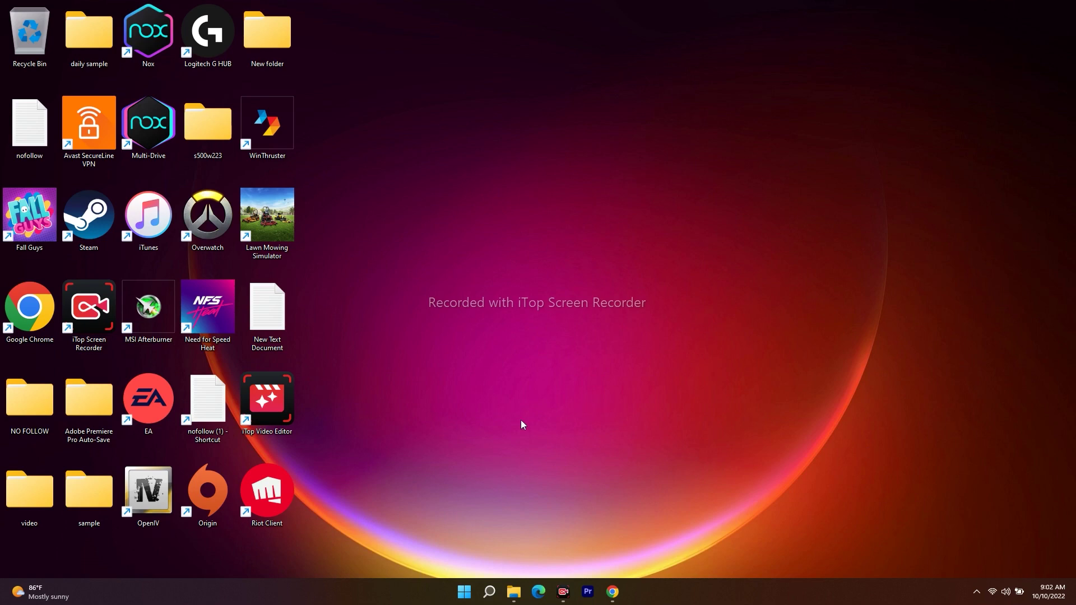
- Check the Start menu's power options, then launch All settings from Quick Settings
{"action": "left_click", "coordinate": [464, 592]}
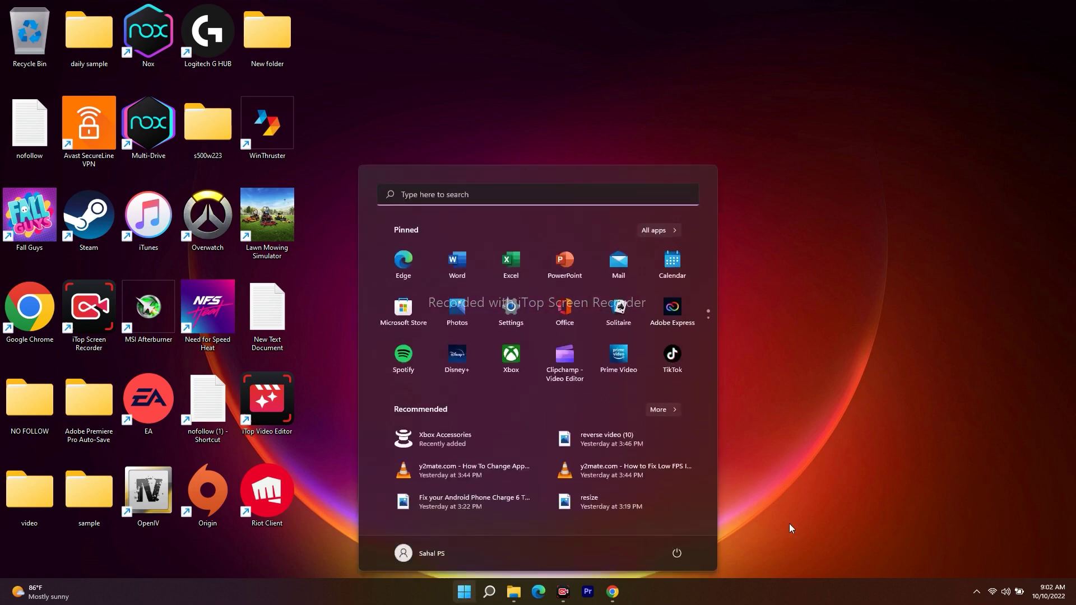
{"action": "left_click", "coordinate": [677, 555]}
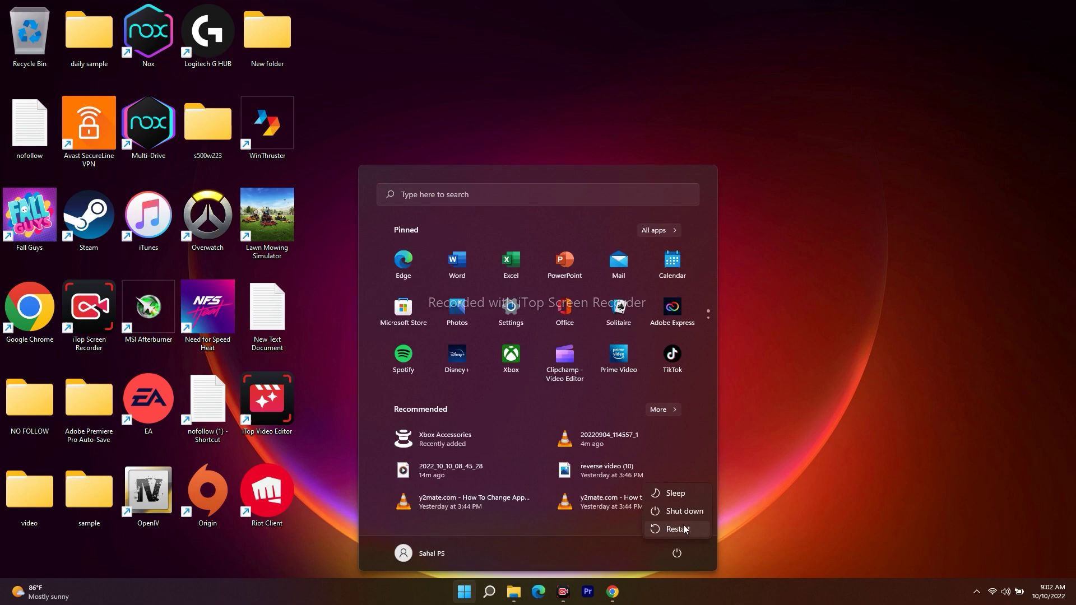
{"action": "left_click", "coordinate": [823, 410]}
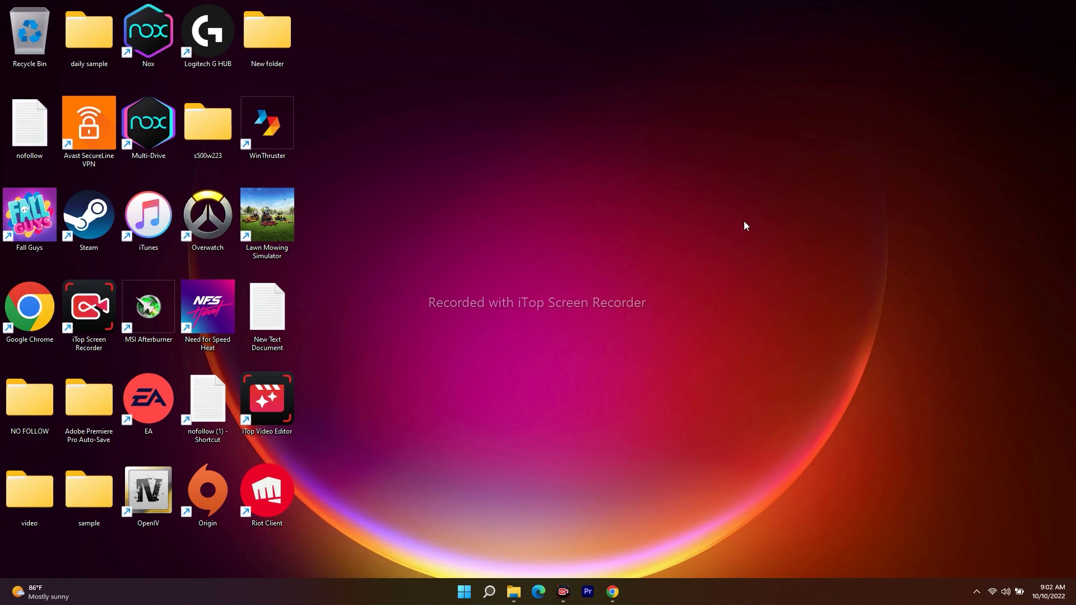
{"action": "left_click", "coordinate": [1008, 595]}
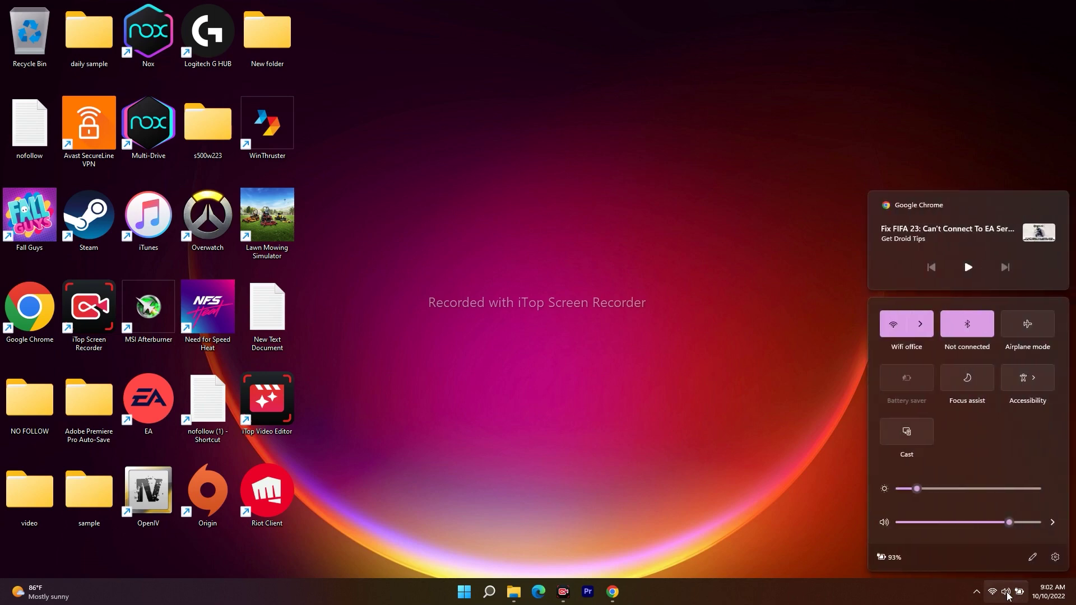
{"action": "left_click", "coordinate": [1056, 557]}
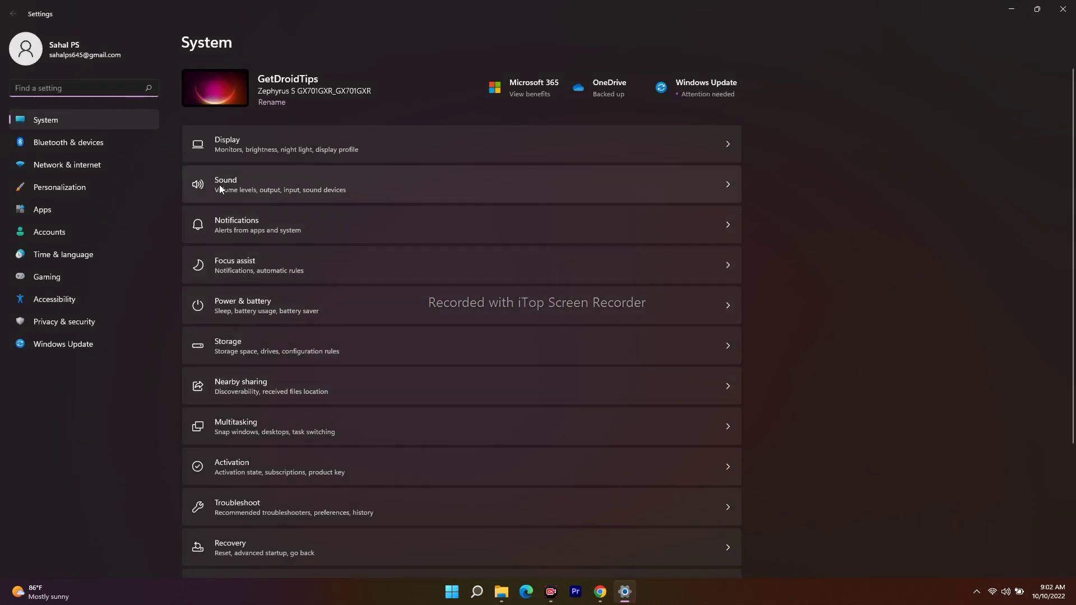
- Set the speaker output volume to 100 on the Sound settings page
{"action": "left_click", "coordinate": [270, 187]}
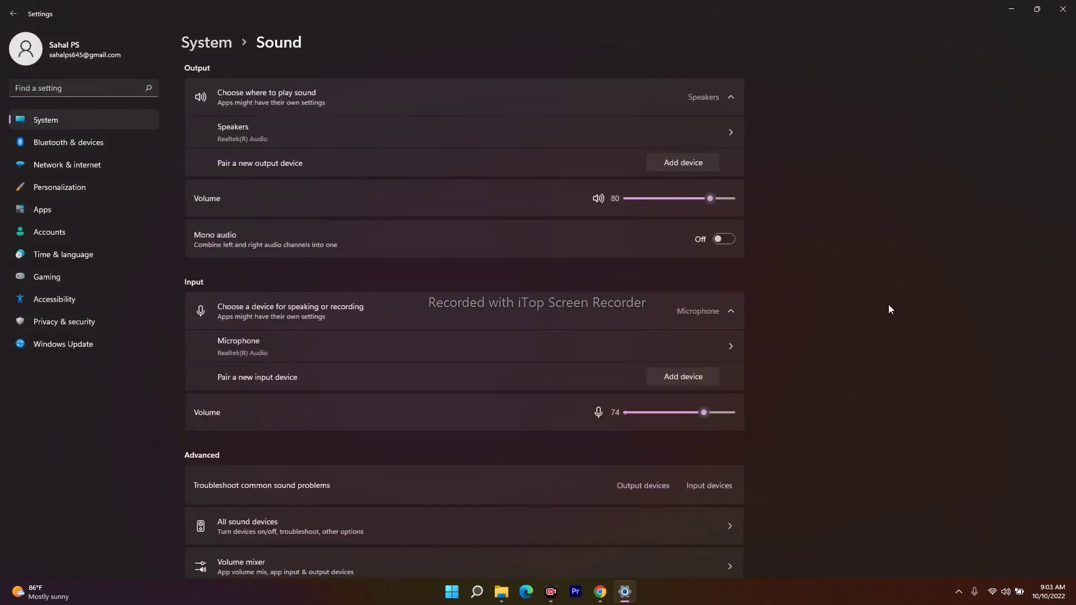
{"action": "scroll", "coordinate": [308, 316], "scroll_direction": "down", "scroll_amount": 3}
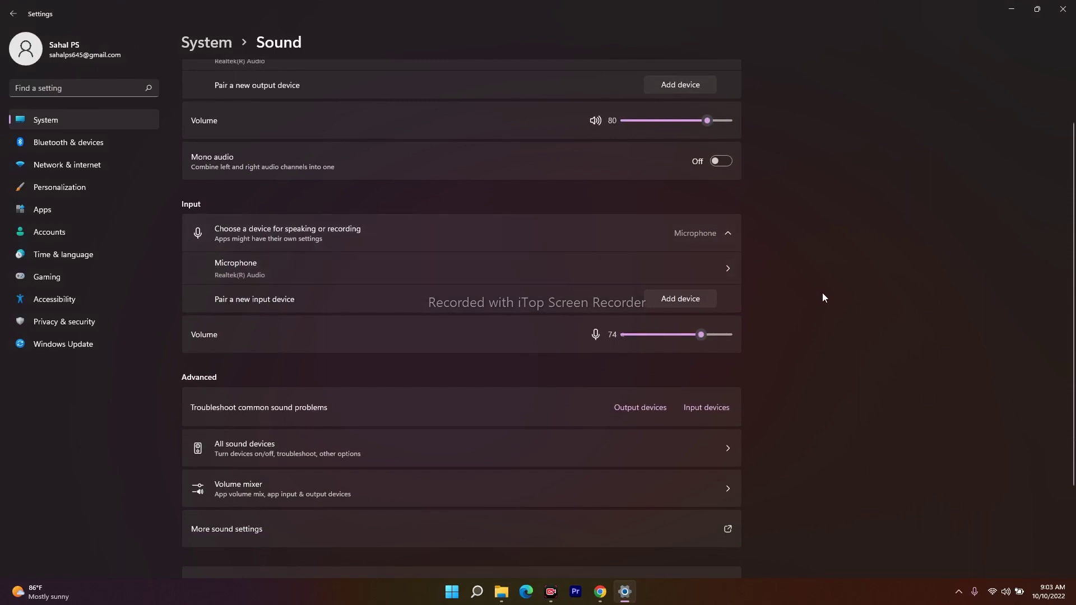
{"action": "scroll", "coordinate": [821, 294], "scroll_direction": "down", "scroll_amount": 2}
{"action": "scroll", "coordinate": [823, 292], "scroll_direction": "up", "scroll_amount": 4}
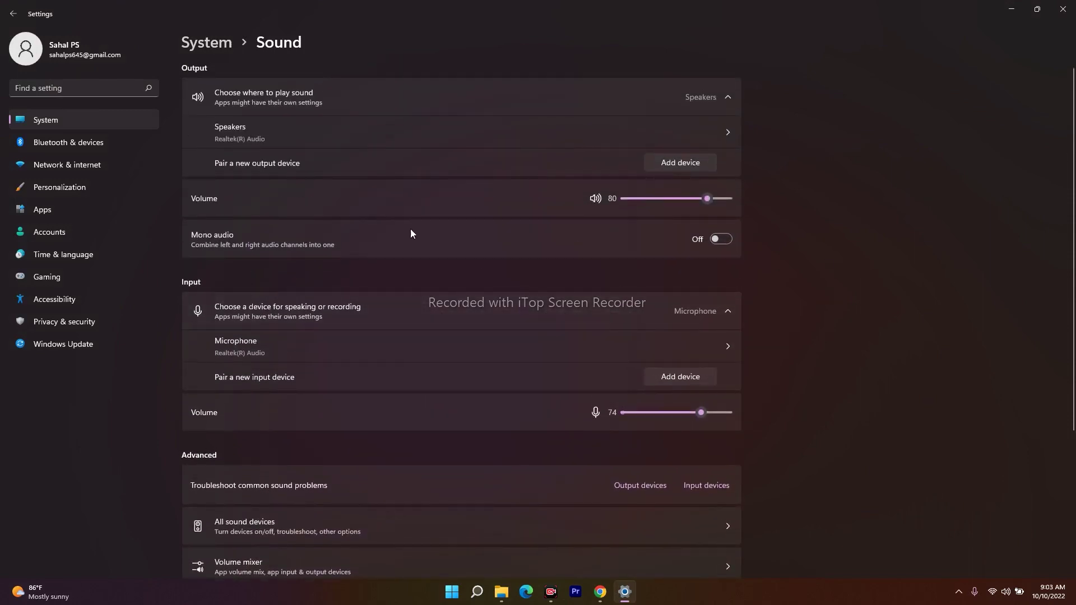
{"action": "left_click_drag", "start_coordinate": [707, 200], "coordinate": [741, 201]}
- Raise the microphone input volume to 100 and close Settings
{"action": "scroll", "coordinate": [899, 234], "scroll_direction": "down", "scroll_amount": 3}
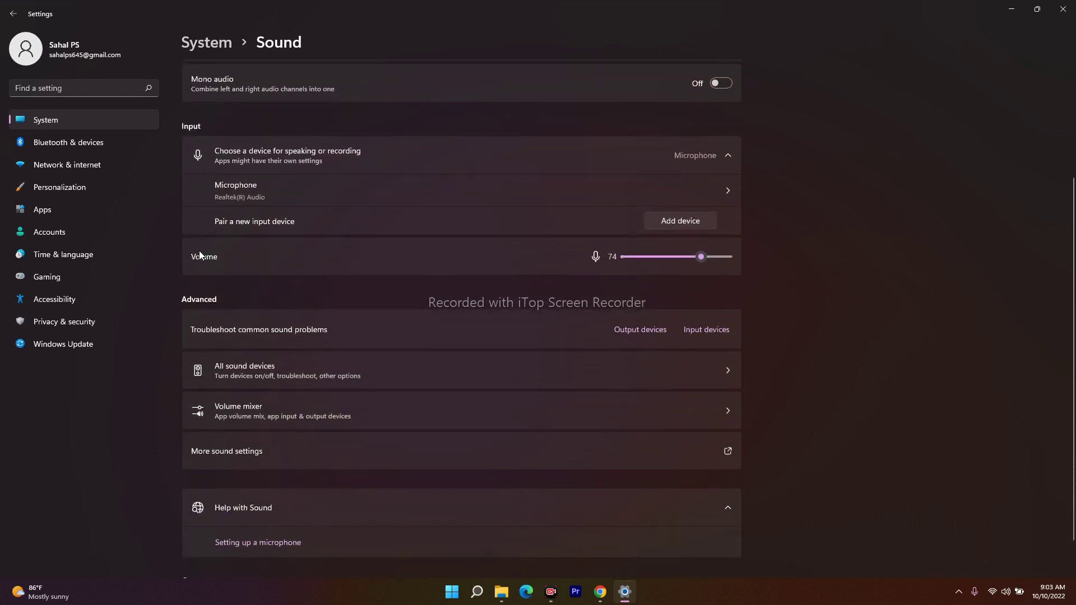
{"action": "left_click_drag", "start_coordinate": [701, 256], "coordinate": [736, 263]}
{"action": "scroll", "coordinate": [889, 317], "scroll_direction": "up", "scroll_amount": 3}
{"action": "scroll", "coordinate": [809, 318], "scroll_direction": "down", "scroll_amount": 1}
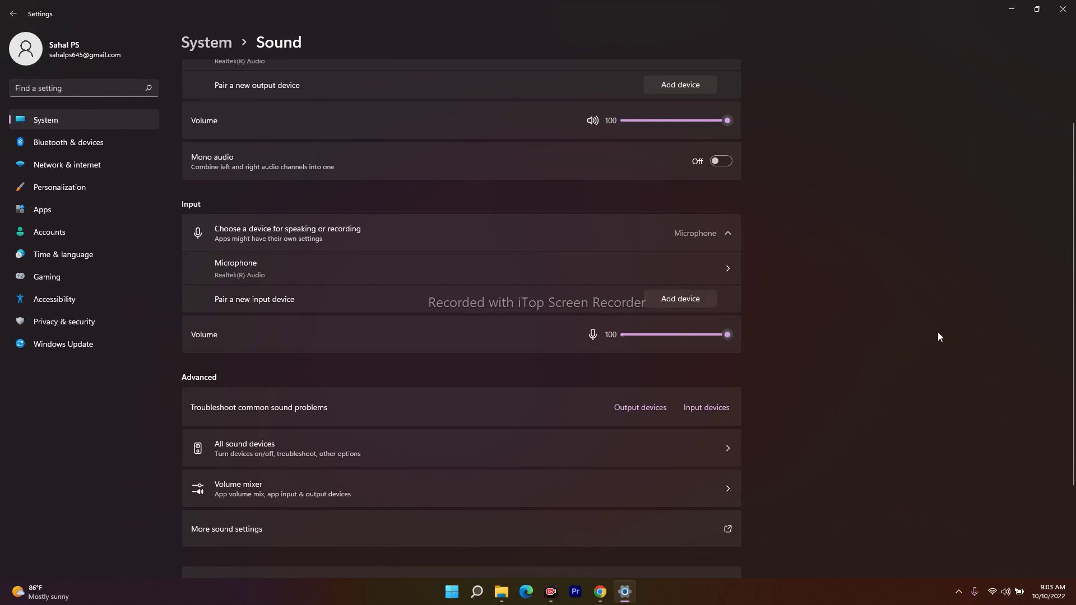
{"action": "scroll", "coordinate": [956, 293], "scroll_direction": "up", "scroll_amount": 3}
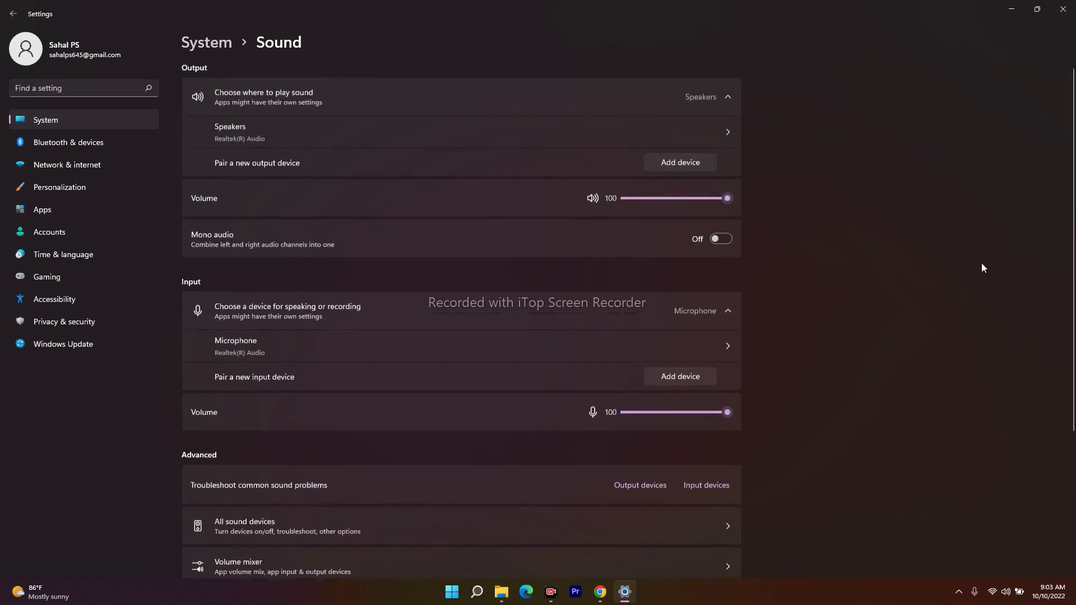
{"action": "left_click", "coordinate": [1063, 12]}
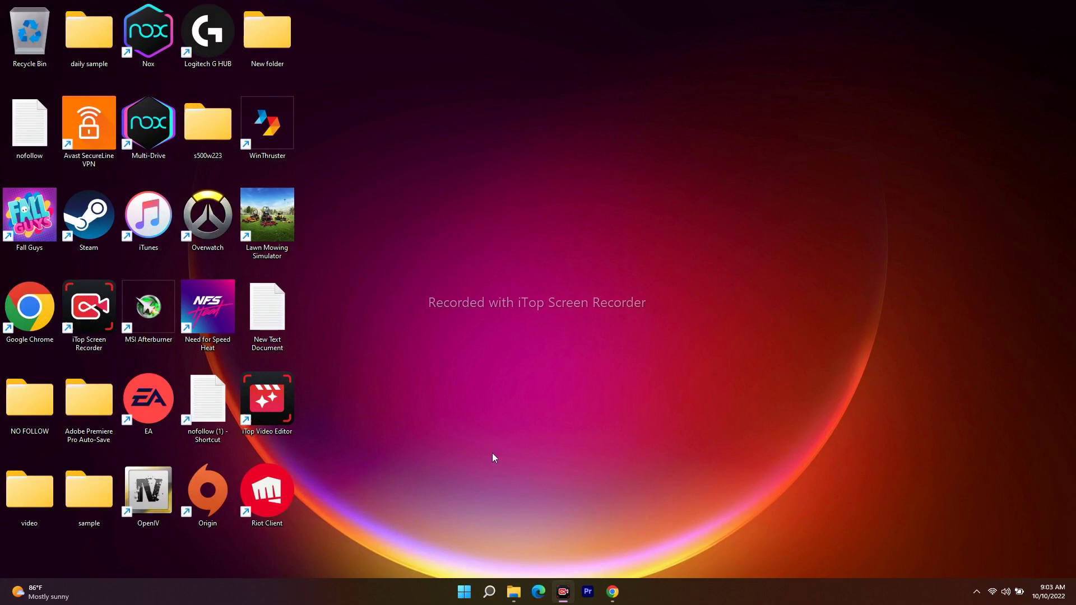
{"action": "right_click", "coordinate": [1006, 593]}
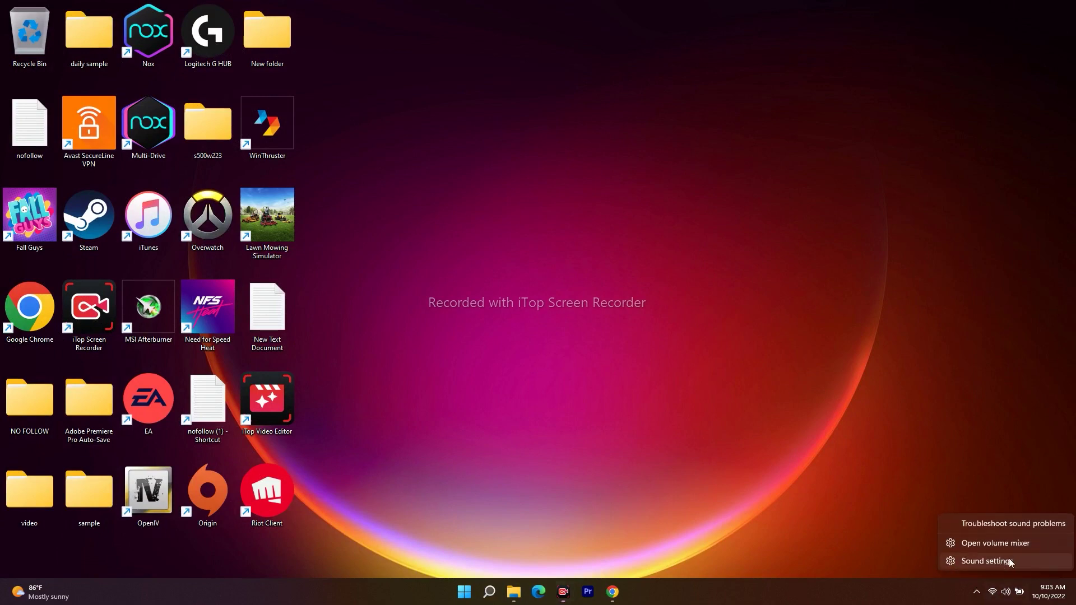
{"action": "left_click", "coordinate": [1005, 560]}
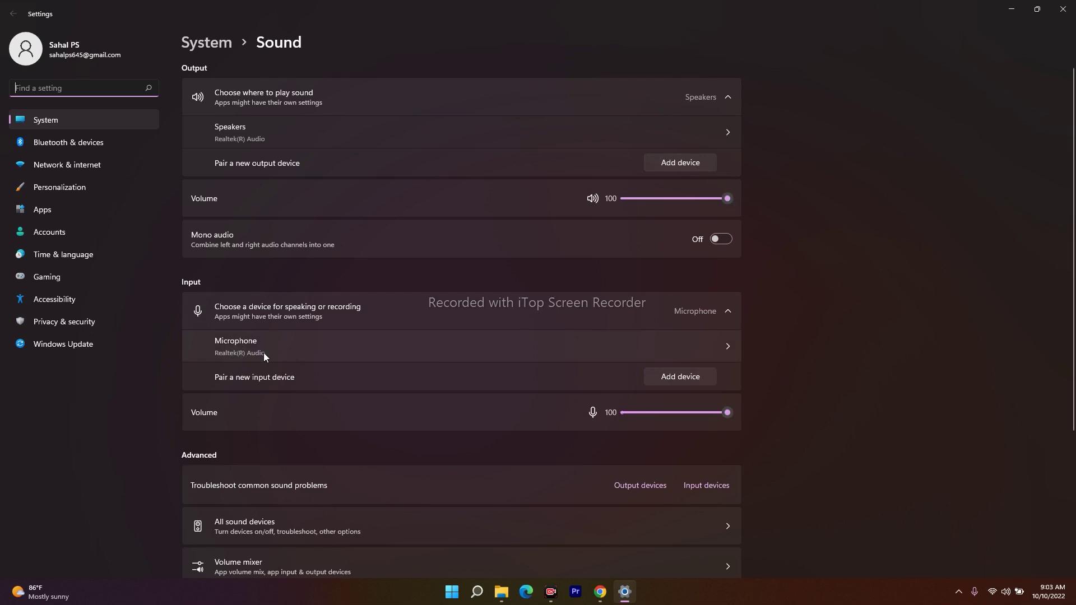
{"action": "left_click", "coordinate": [729, 345]}
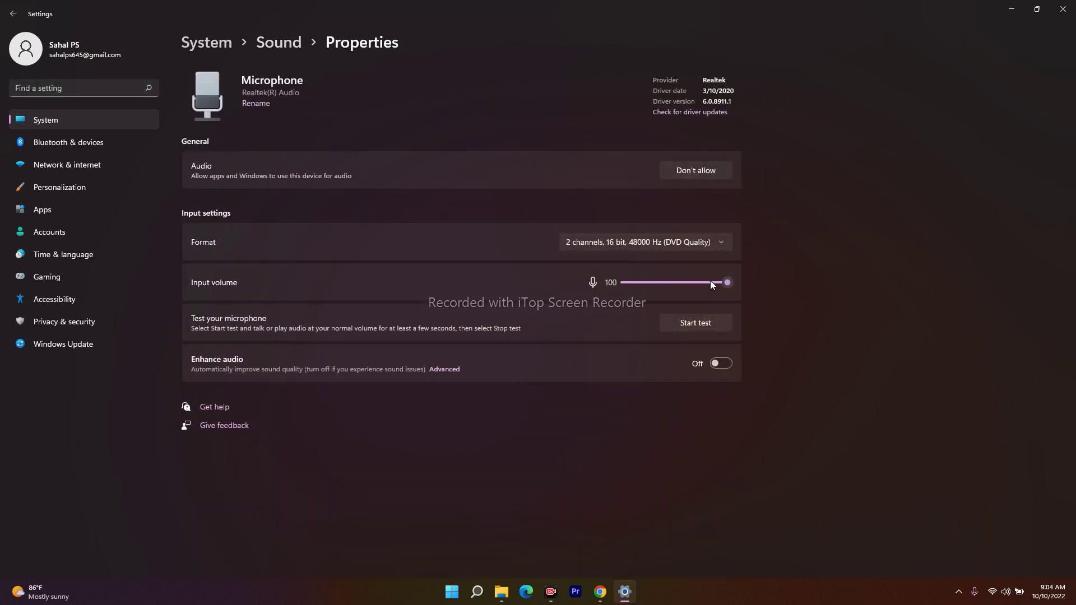
{"action": "left_click", "coordinate": [13, 14]}
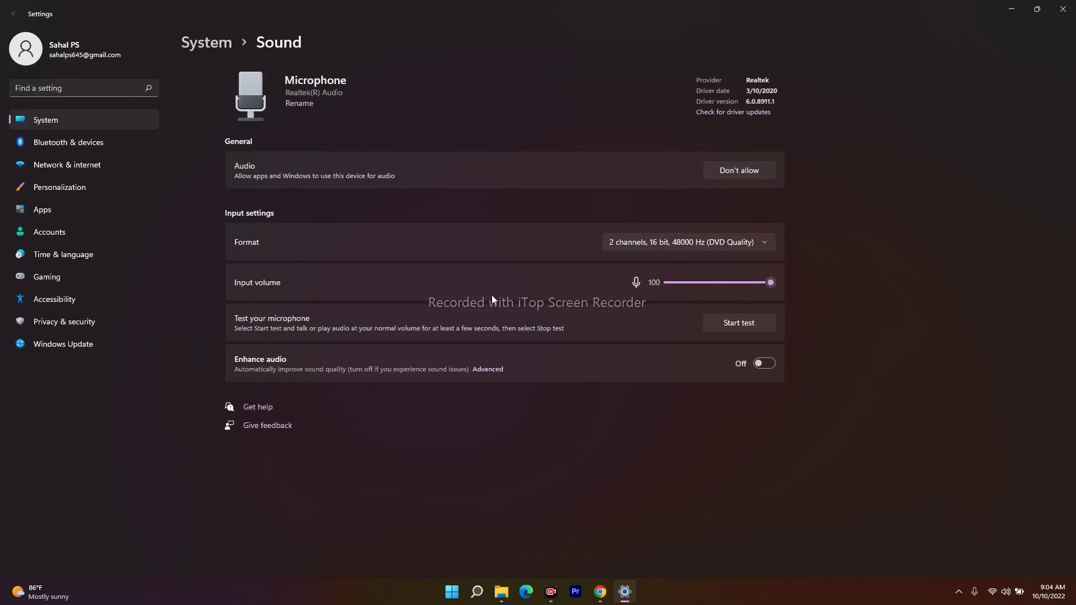
{"action": "left_click", "coordinate": [729, 134]}
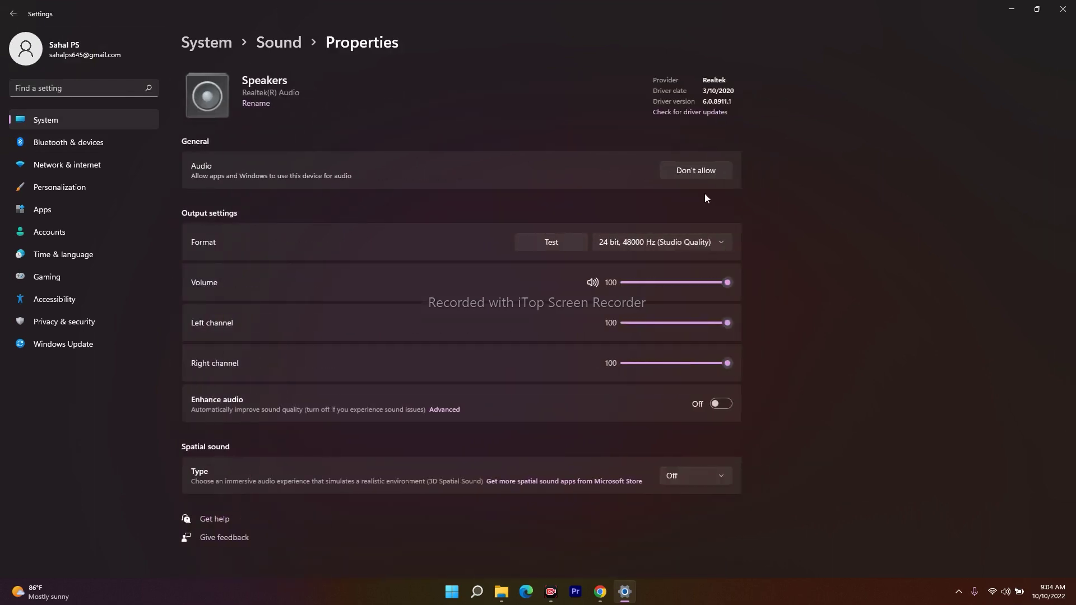
{"action": "left_click", "coordinate": [13, 14]}
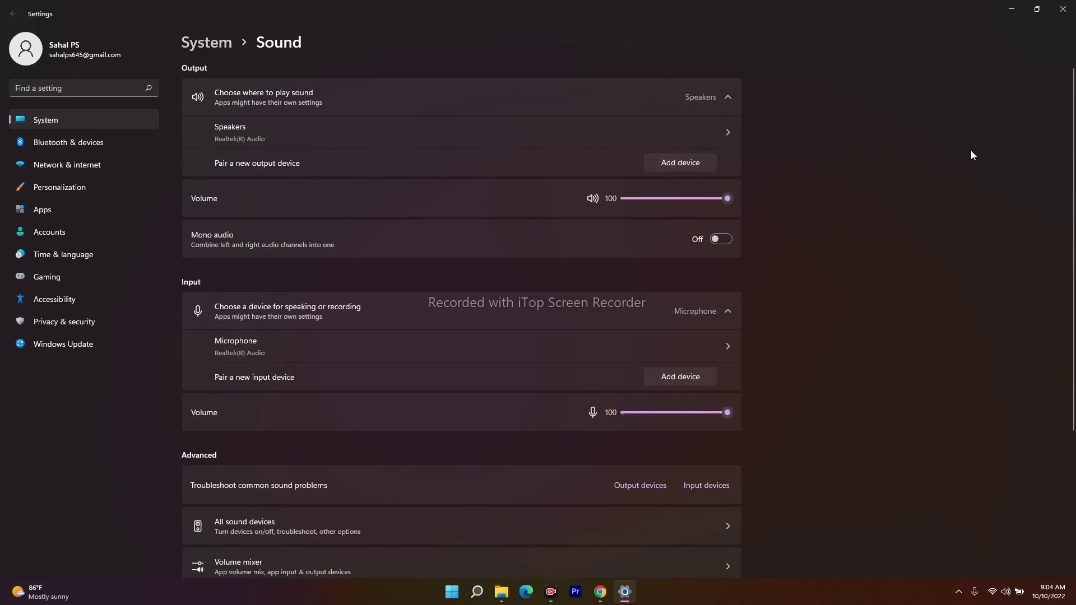
{"action": "left_click", "coordinate": [1064, 9]}
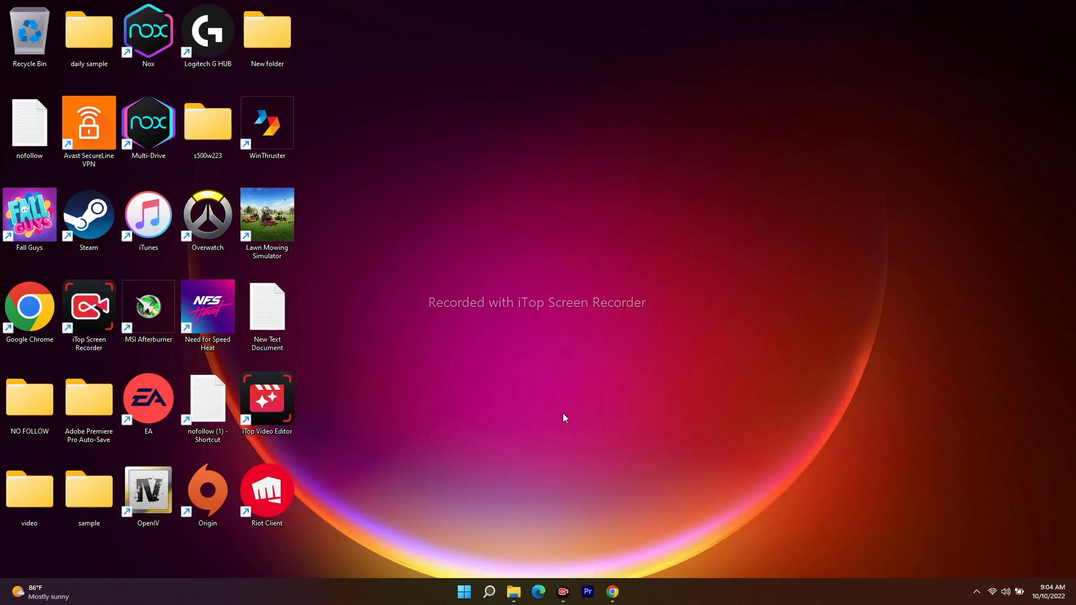
- Find Control Panel by searching 'contr' and view its items as Large icons
{"action": "left_click", "coordinate": [489, 592]}
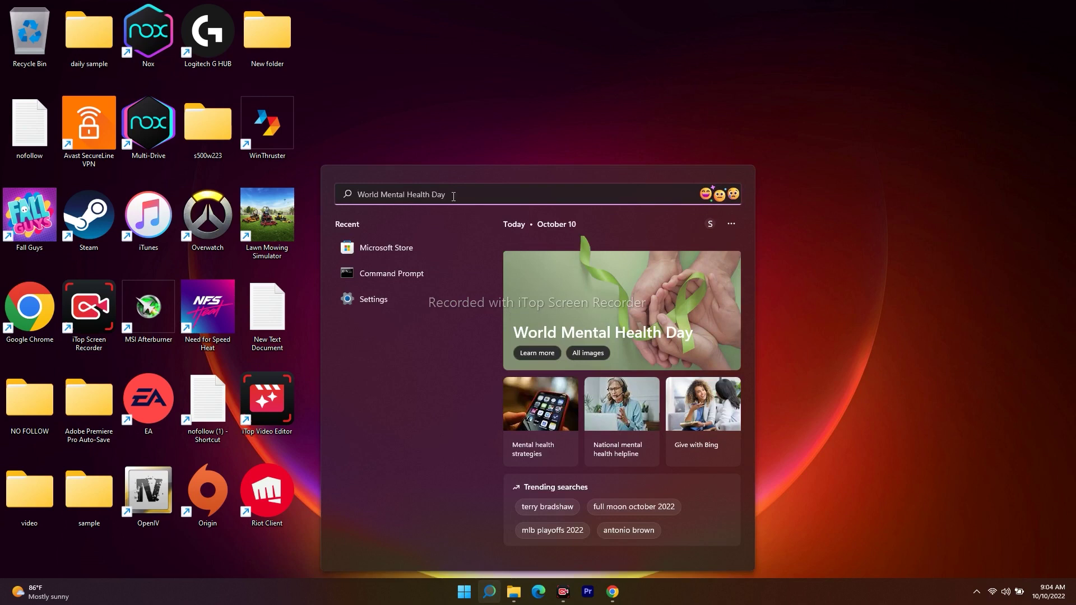
{"action": "type", "text": "control Panel"}
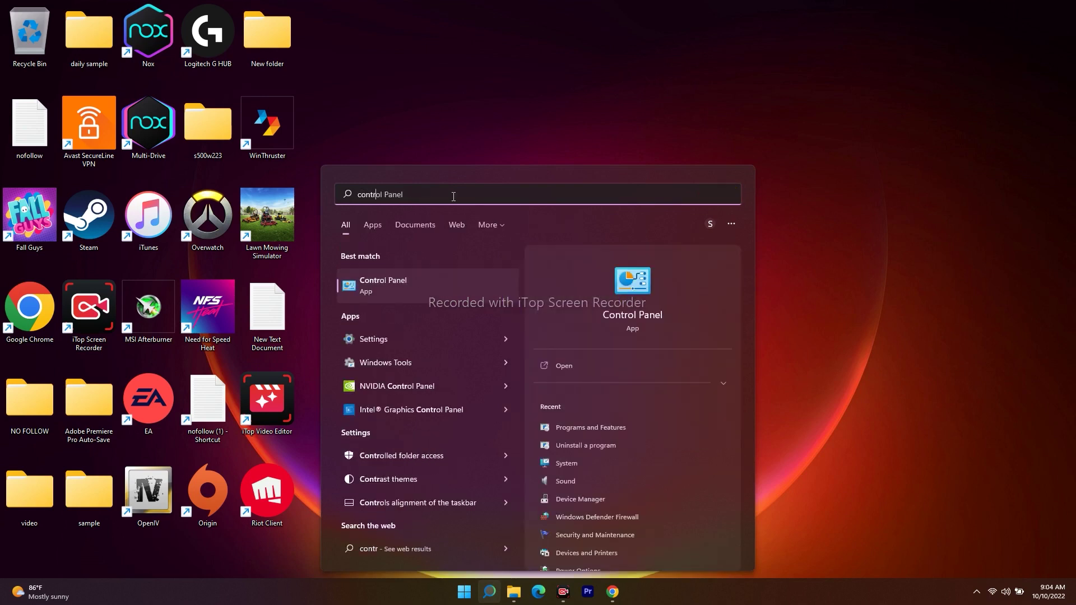
{"action": "left_click", "coordinate": [430, 275]}
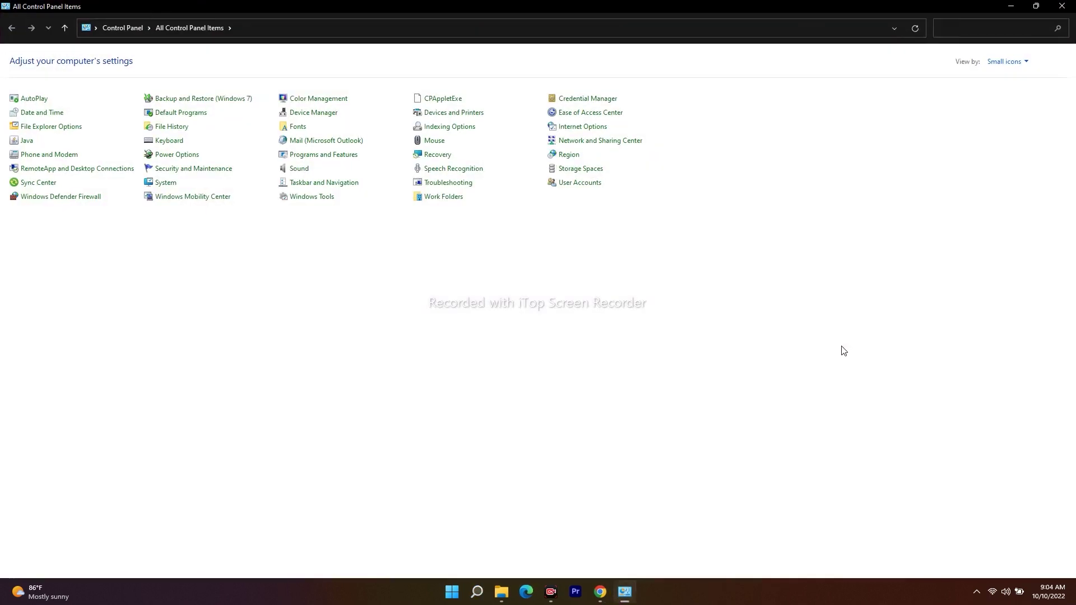
{"action": "left_click", "coordinate": [1006, 61]}
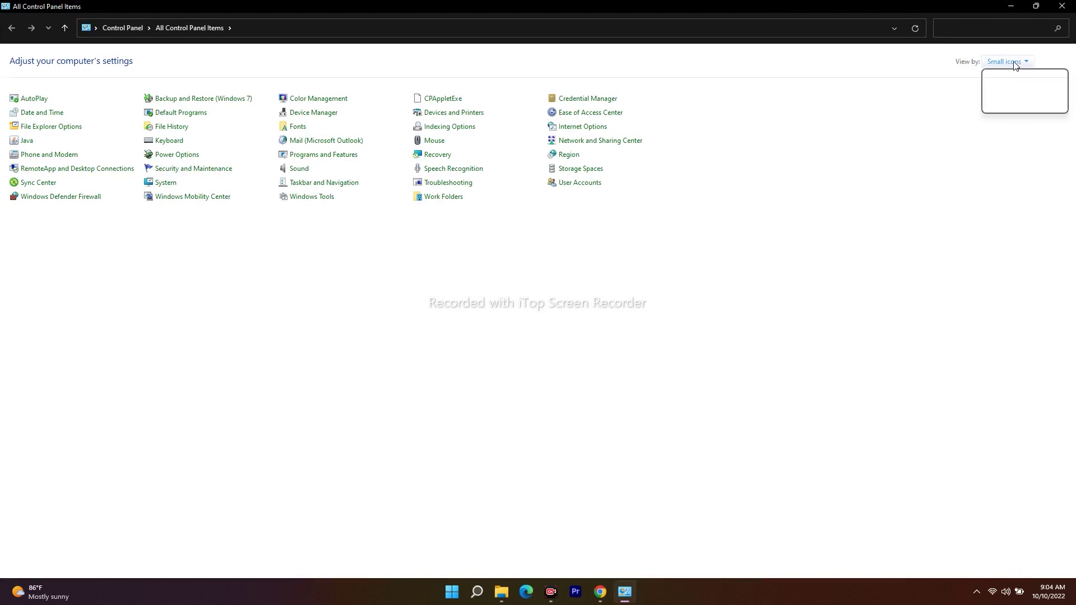
{"action": "left_click", "coordinate": [1015, 97]}
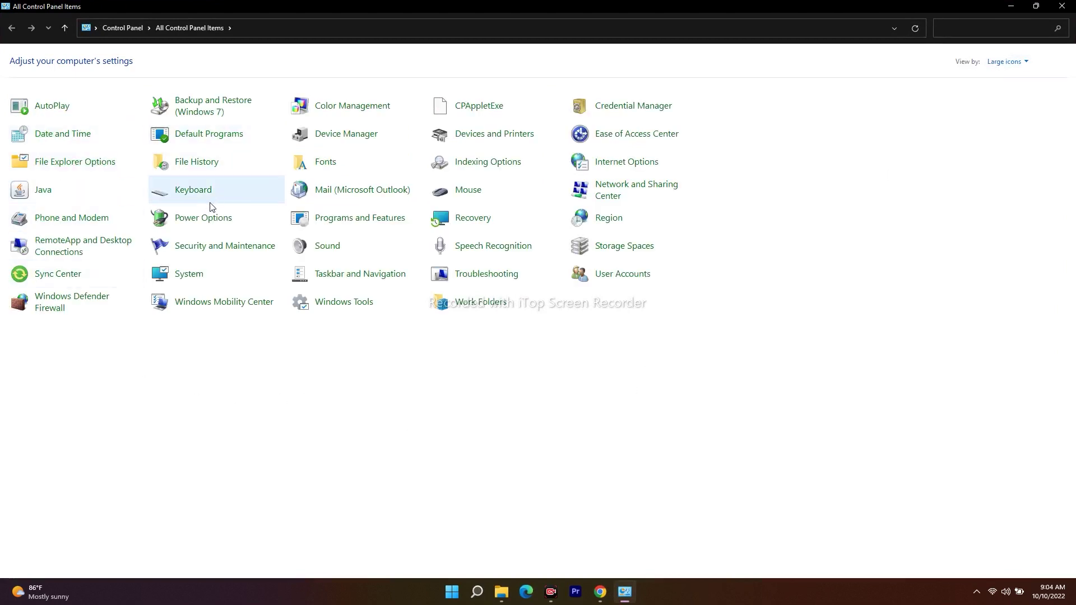
- Open the Sound dialog, move it to the right, and select the Speakers device
{"action": "left_click", "coordinate": [330, 251]}
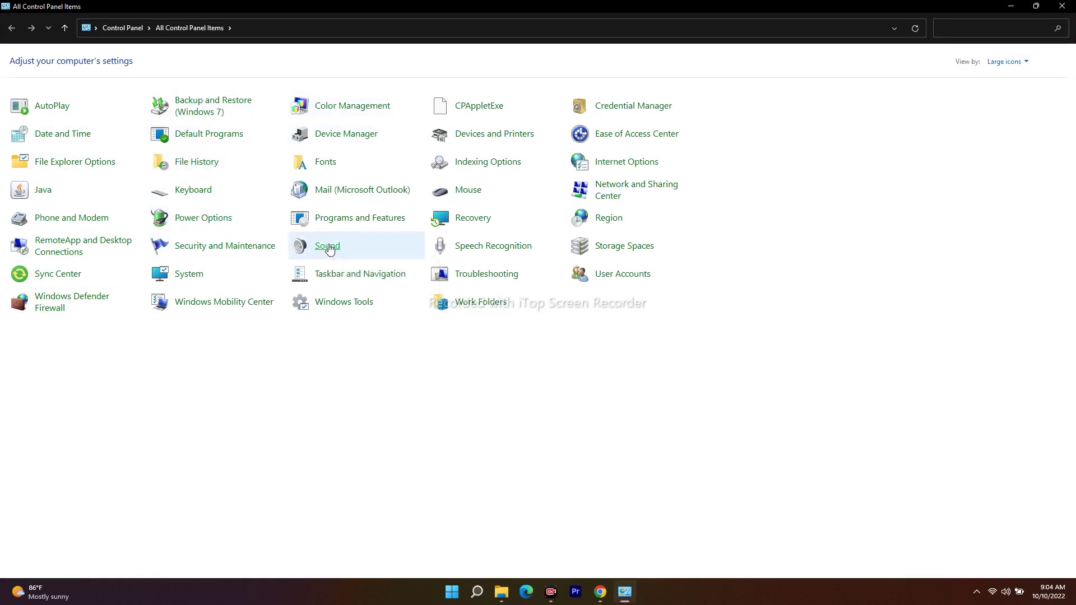
{"action": "left_click_drag", "start_coordinate": [96, 29], "coordinate": [776, 95]}
{"action": "left_click", "coordinate": [774, 210]}
- Preview the Speakers' default format as 24 bit, 44100 Hz in Advanced properties
{"action": "right_click", "coordinate": [776, 217]}
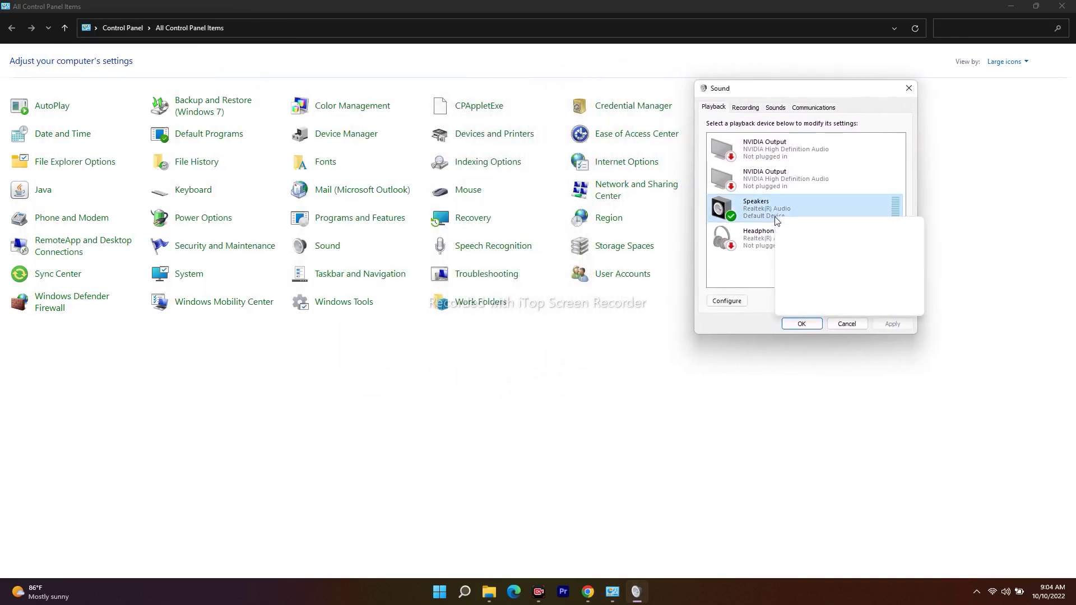
{"action": "left_click", "coordinate": [816, 307]}
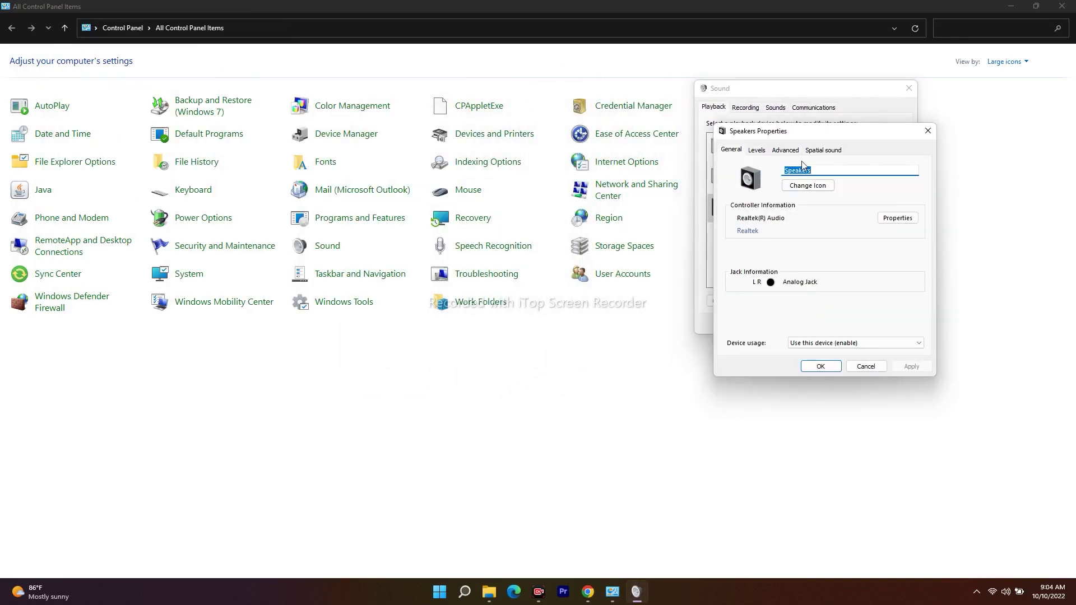
{"action": "left_click", "coordinate": [788, 151]}
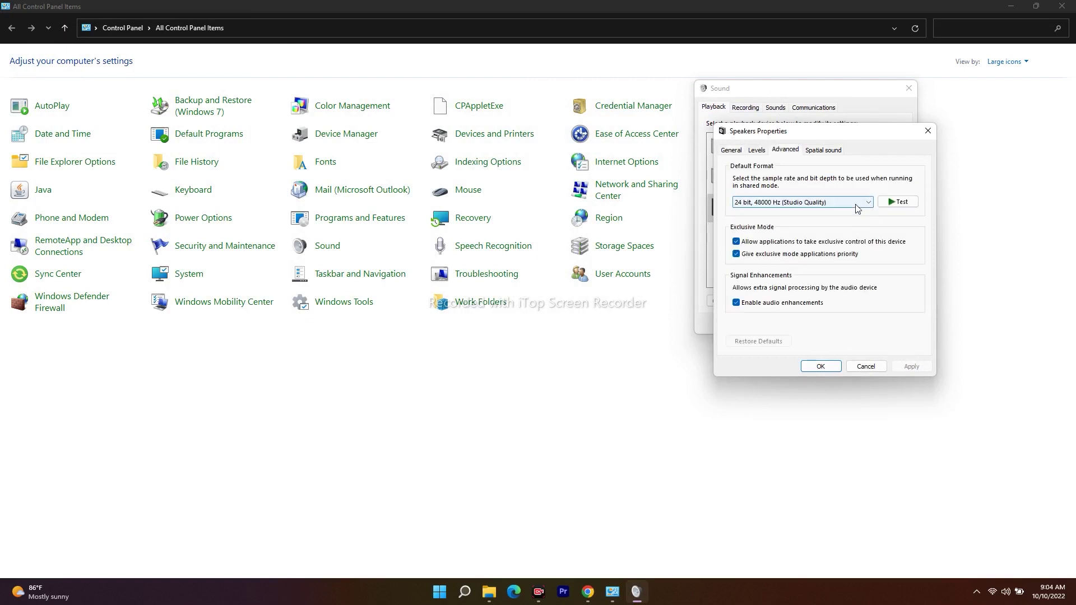
{"action": "left_click", "coordinate": [847, 203]}
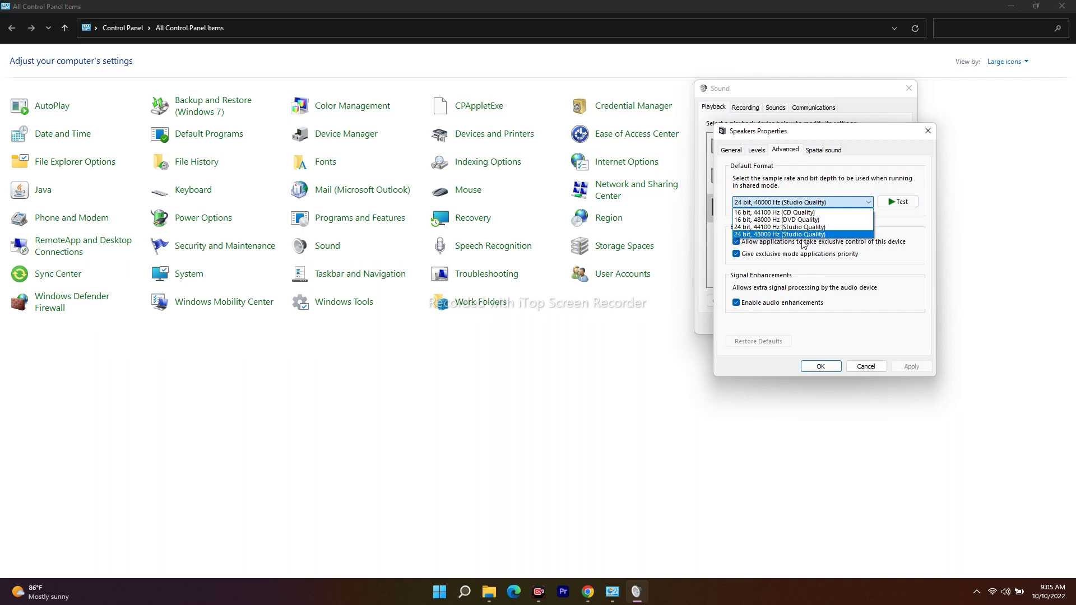
{"action": "left_click", "coordinate": [775, 228]}
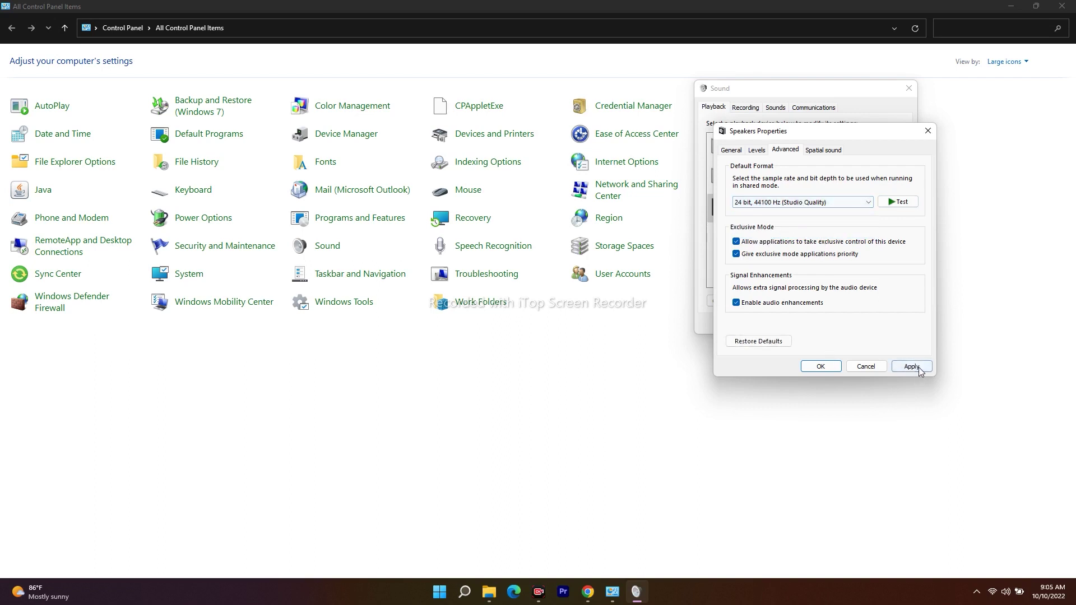
- Cancel the Speakers properties and Sound dialogs, then close Control Panel
{"action": "left_click", "coordinate": [866, 367]}
{"action": "left_click", "coordinate": [858, 324]}
{"action": "left_click", "coordinate": [1062, 6]}
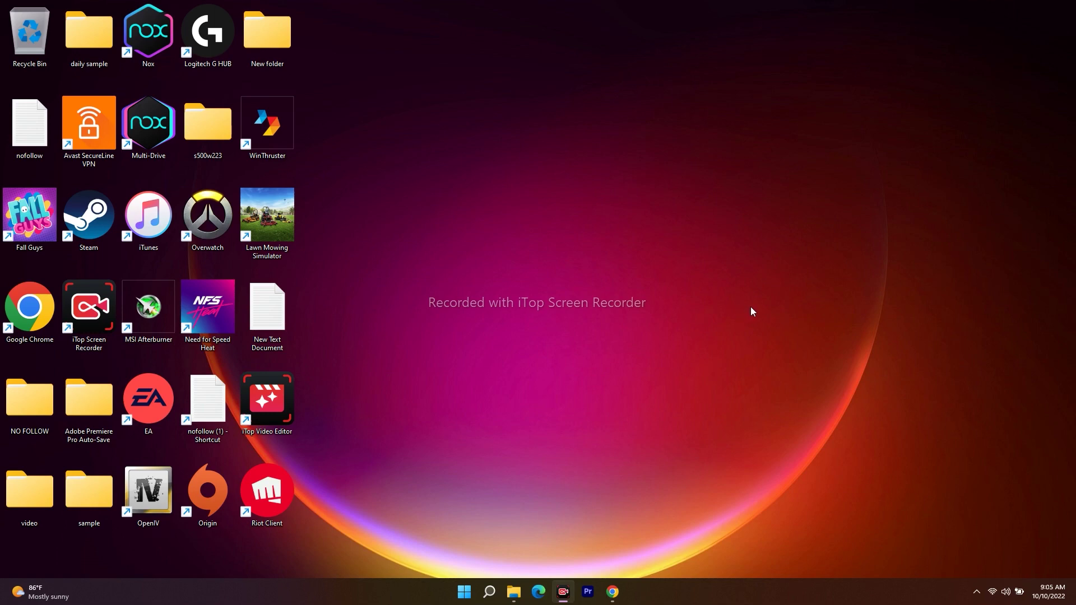
- Reopen Control Panel from recent search items and select Speakers in the Sound dialog
{"action": "left_click", "coordinate": [490, 592]}
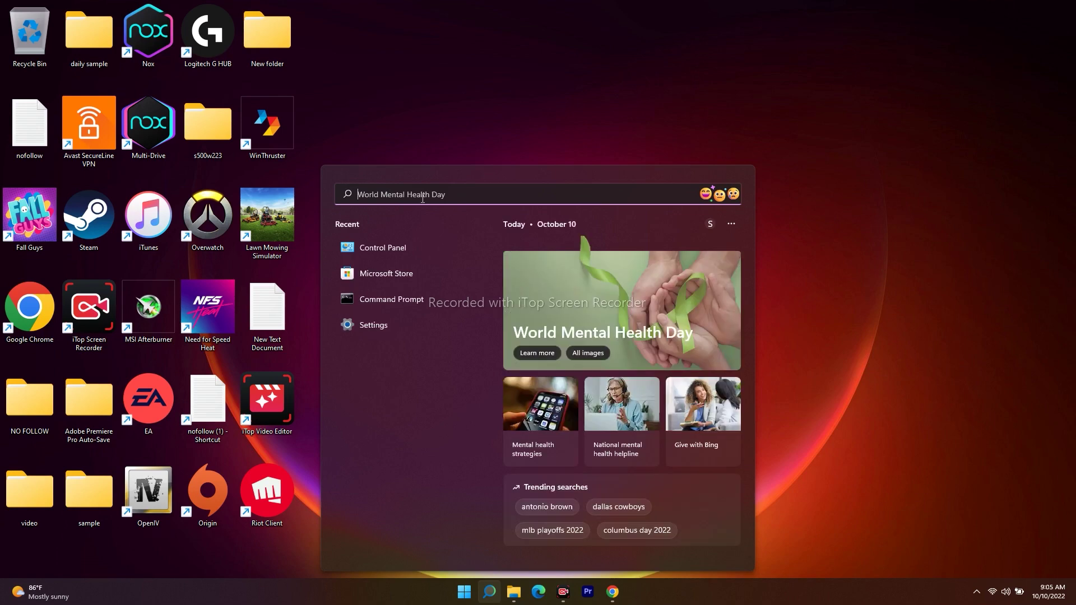
{"action": "left_click", "coordinate": [392, 244]}
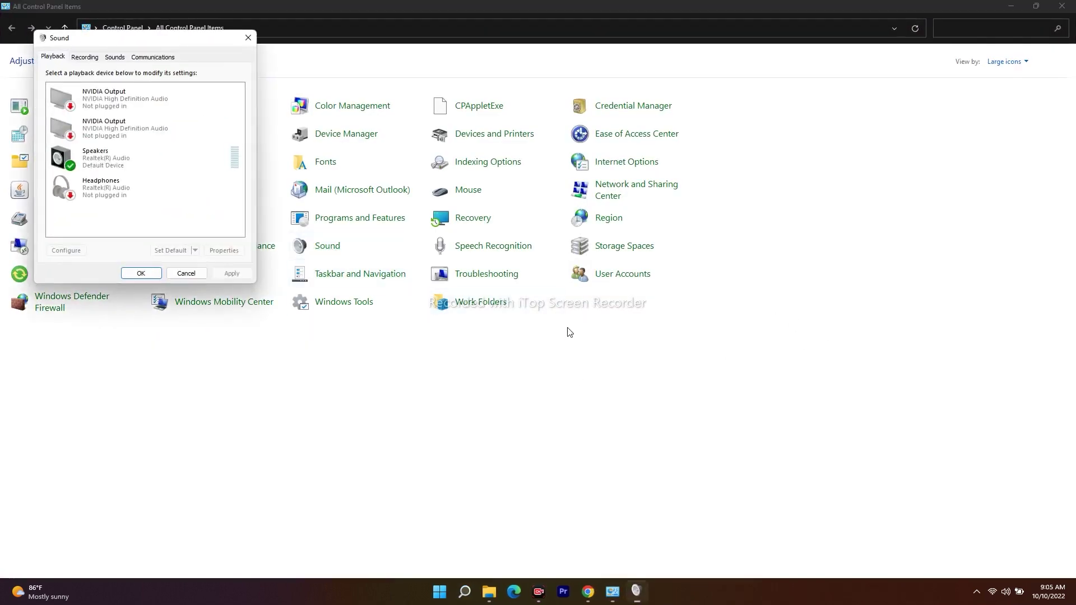
{"action": "left_click", "coordinate": [101, 161]}
- Confirm the Speakers' Spatial sound format is left Off
{"action": "right_click", "coordinate": [101, 161]}
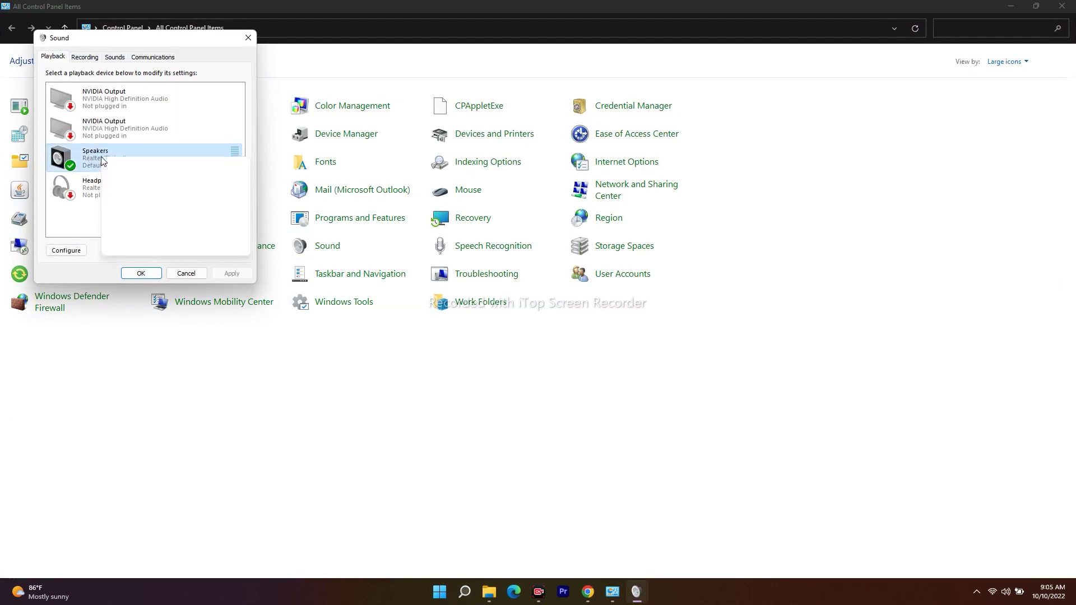
{"action": "left_click", "coordinate": [143, 251]}
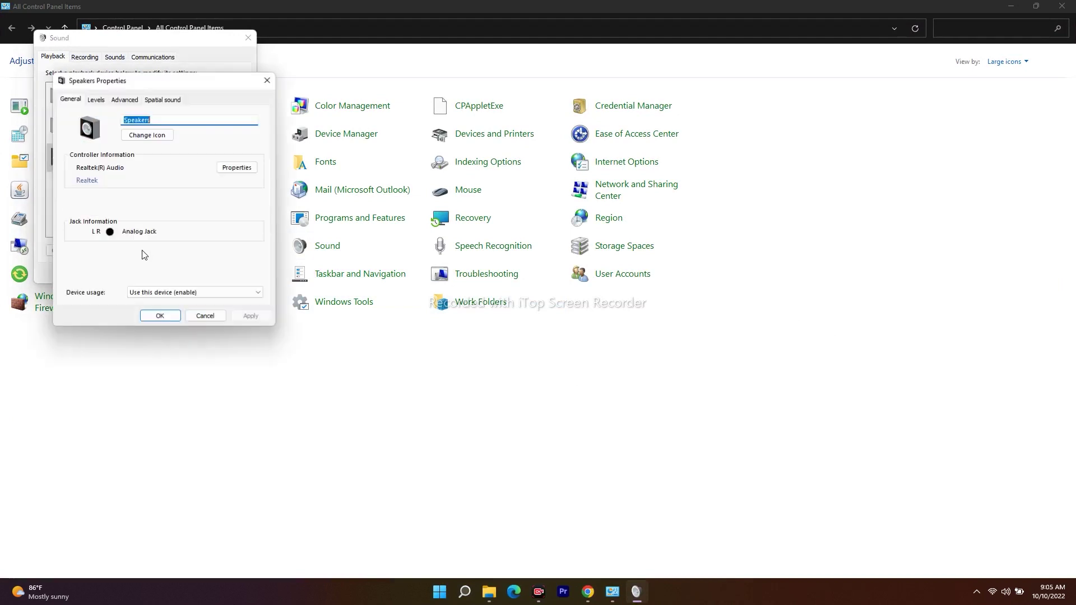
{"action": "left_click_drag", "start_coordinate": [196, 84], "coordinate": [739, 99]}
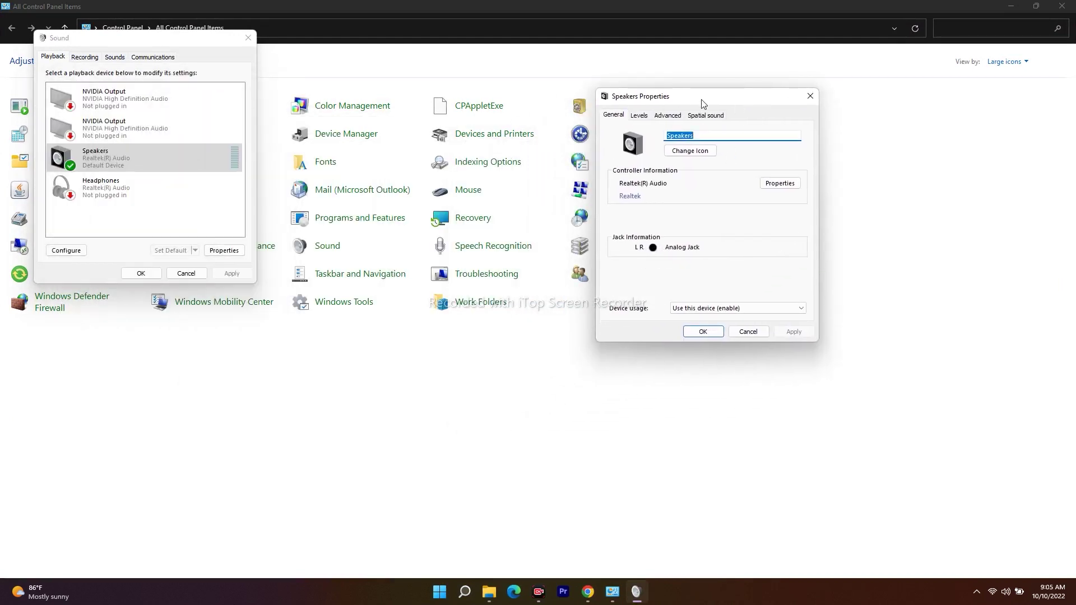
{"action": "left_click", "coordinate": [699, 118]}
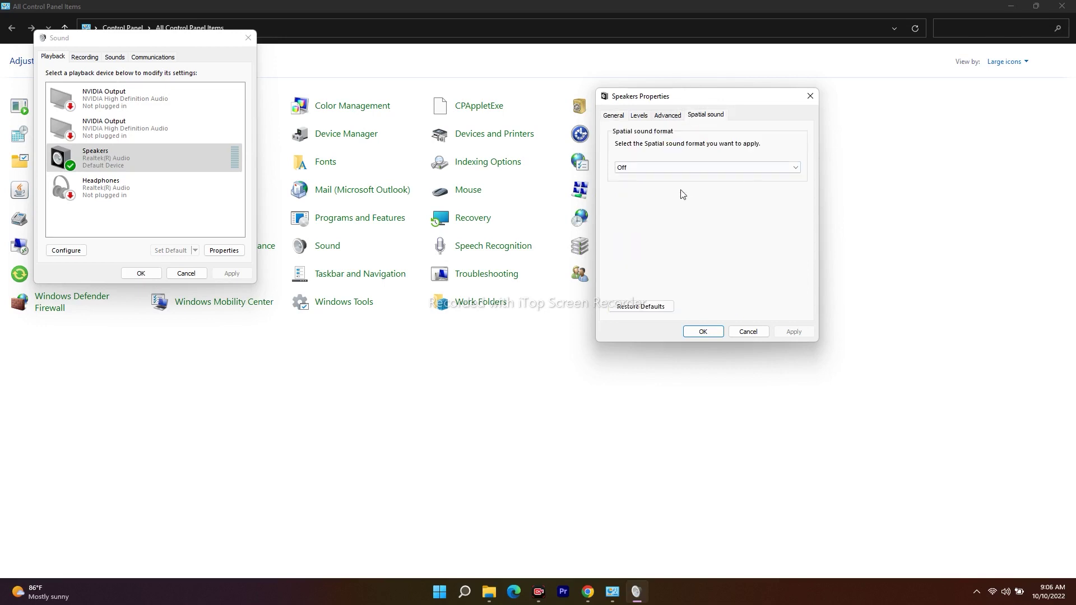
{"action": "left_click", "coordinate": [630, 167]}
{"action": "left_click", "coordinate": [630, 168]}
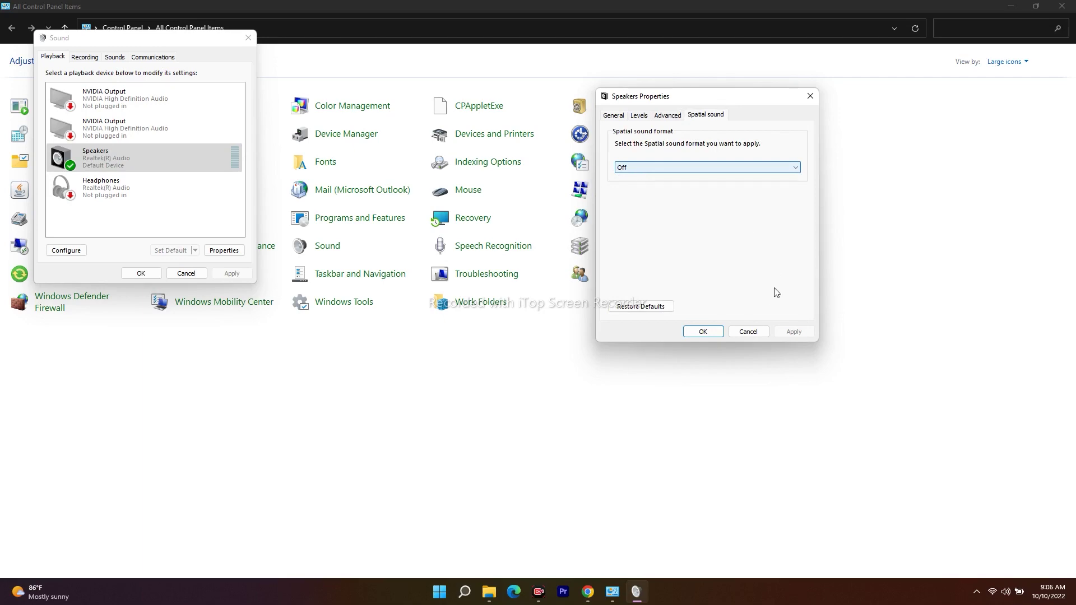
- Cancel the Speakers properties, then close the Sound dialog and Control Panel
{"action": "left_click", "coordinate": [751, 333]}
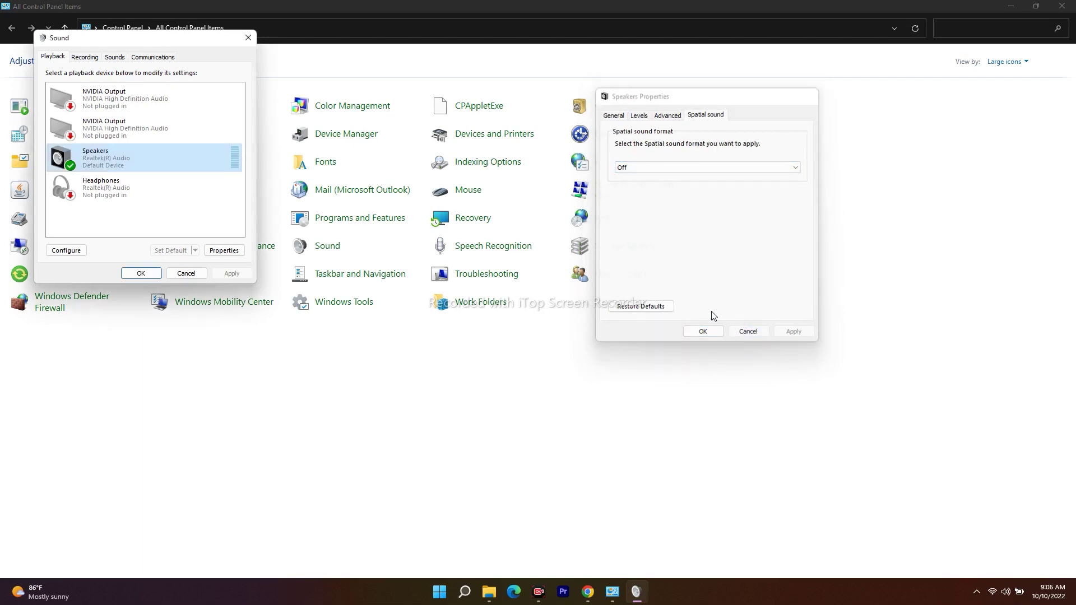
{"action": "left_click", "coordinate": [248, 38]}
{"action": "left_click", "coordinate": [1063, 6]}
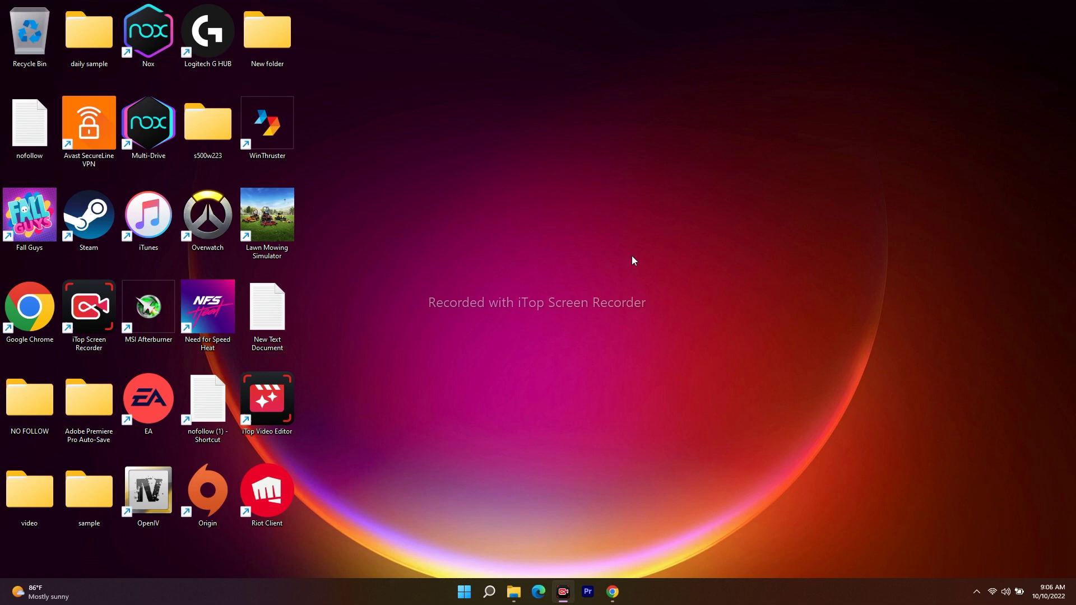
- Reopen Control Panel from recent search items and launch Sound
{"action": "mouse_move", "coordinate": [488, 590]}
{"action": "left_click", "coordinate": [489, 591]}
{"action": "left_click", "coordinate": [395, 255]}
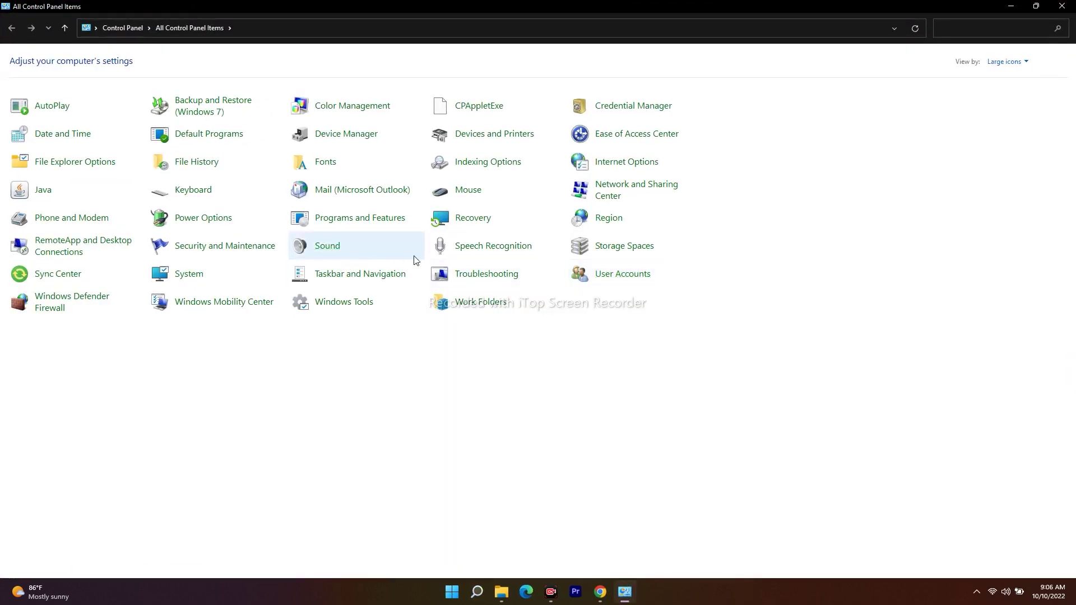
{"action": "left_click", "coordinate": [415, 256]}
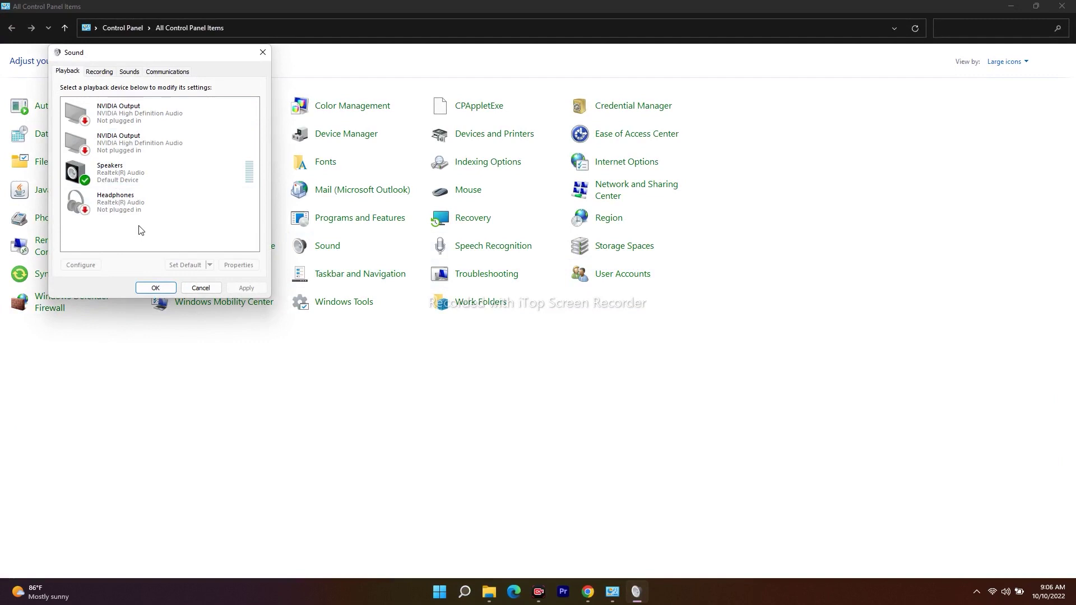
- Inspect the NVIDIA Output and Headphones device options, then close Sound with OK and exit Control Panel
{"action": "right_click", "coordinate": [116, 144]}
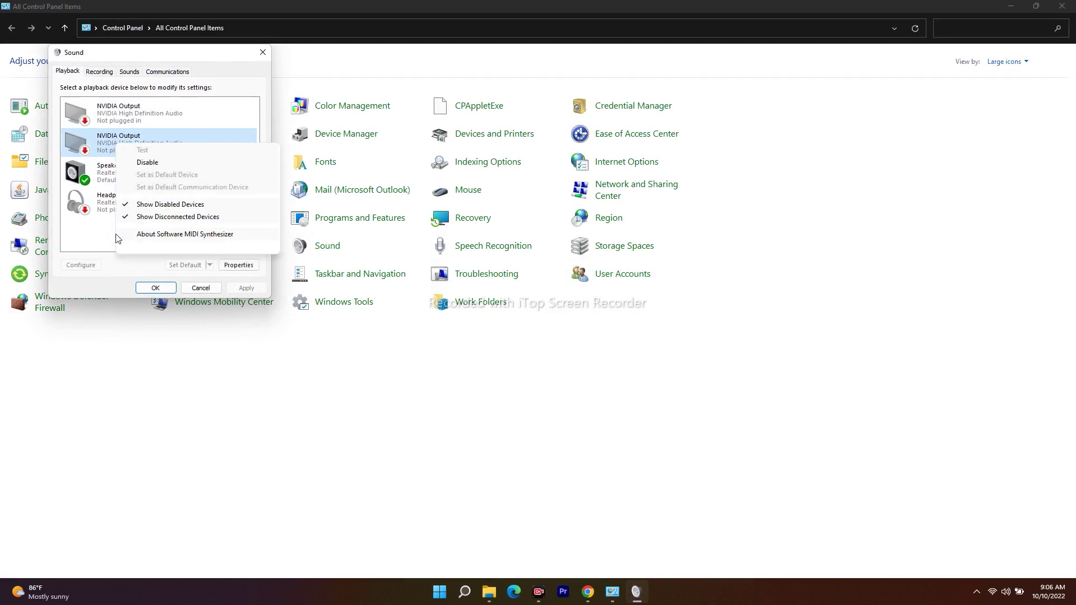
{"action": "left_click", "coordinate": [103, 234]}
{"action": "left_click", "coordinate": [113, 203]}
{"action": "right_click", "coordinate": [119, 208]}
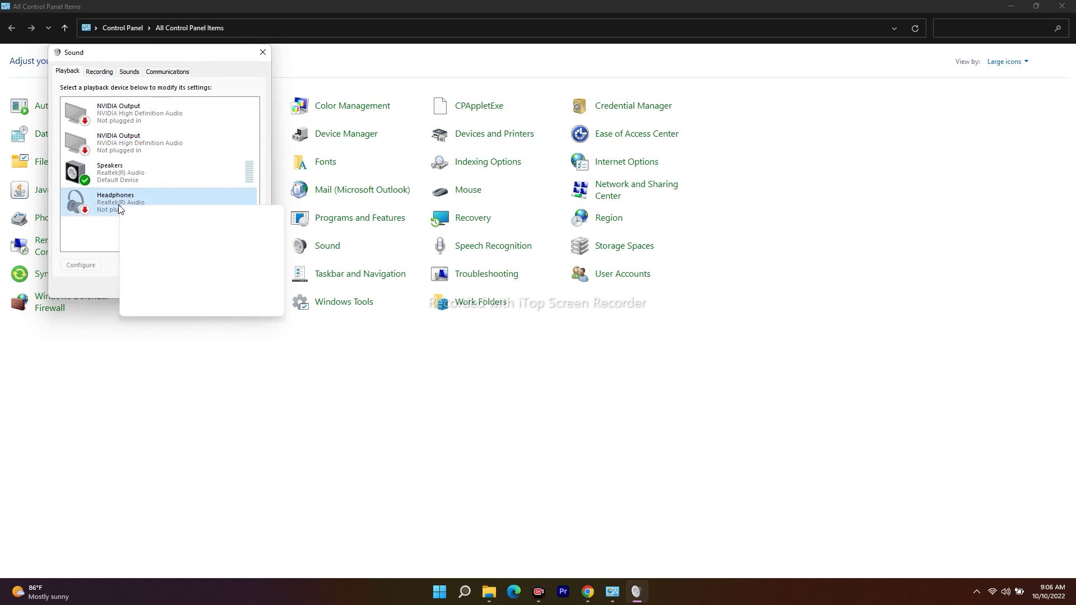
{"action": "left_click", "coordinate": [81, 230]}
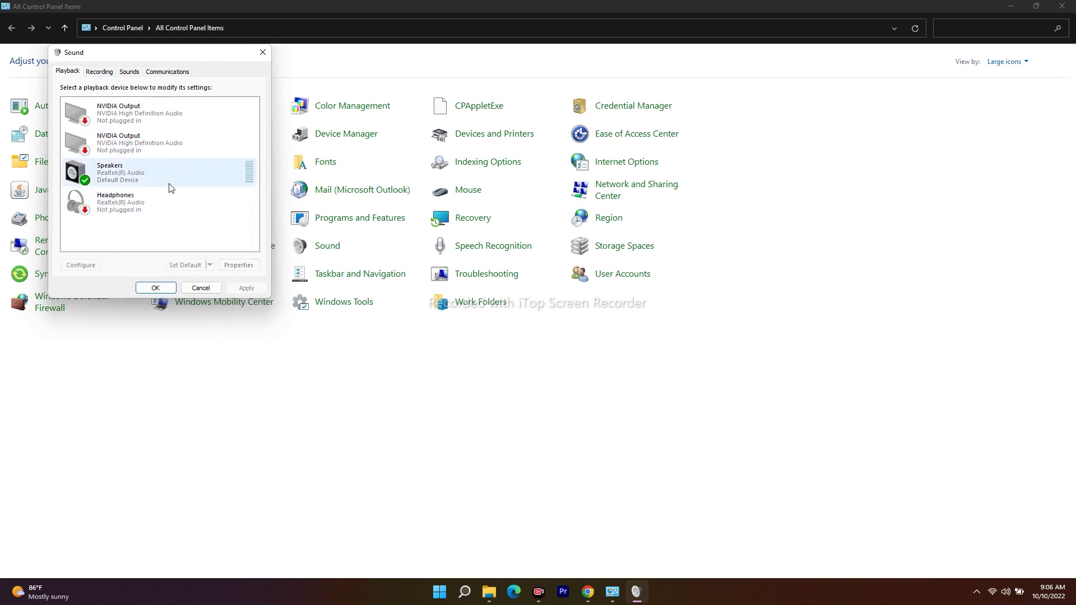
{"action": "left_click", "coordinate": [162, 291]}
{"action": "left_click", "coordinate": [1061, 7]}
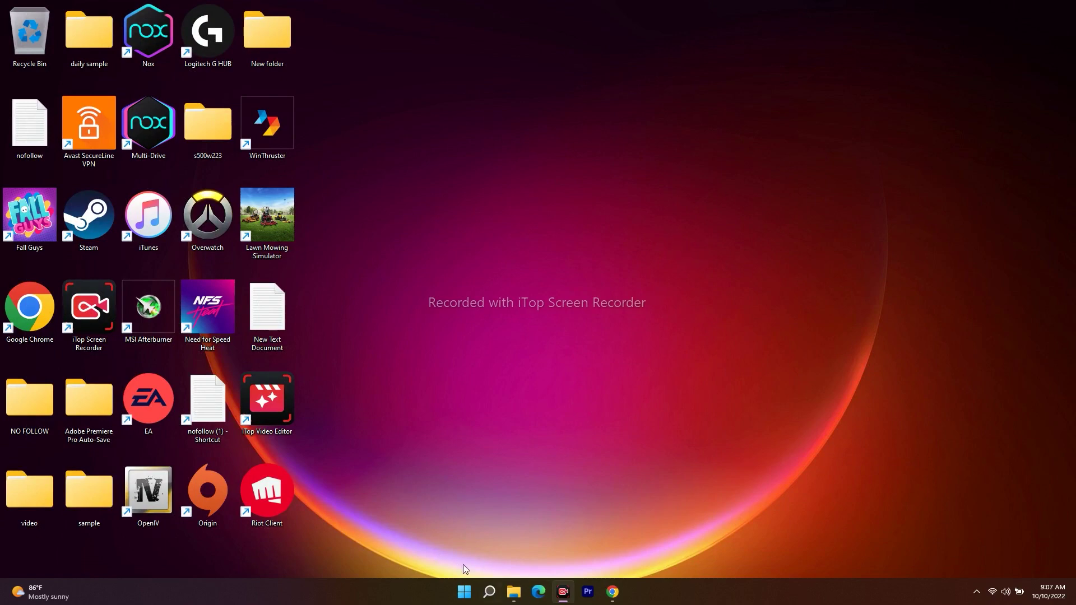
{"action": "left_click", "coordinate": [489, 592]}
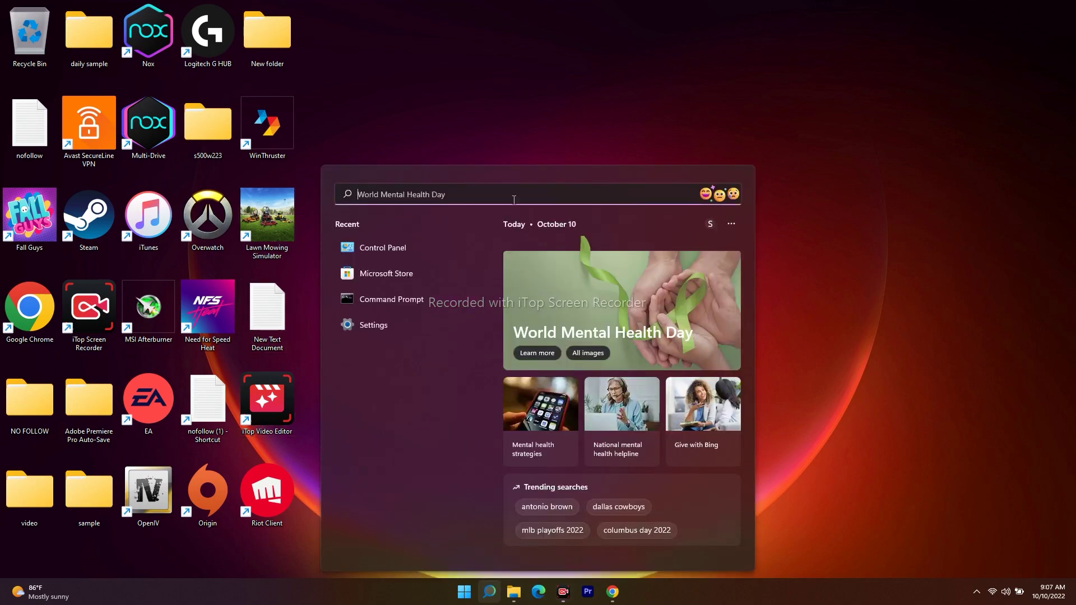
{"action": "left_click", "coordinate": [380, 247]}
{"action": "left_click", "coordinate": [320, 249]}
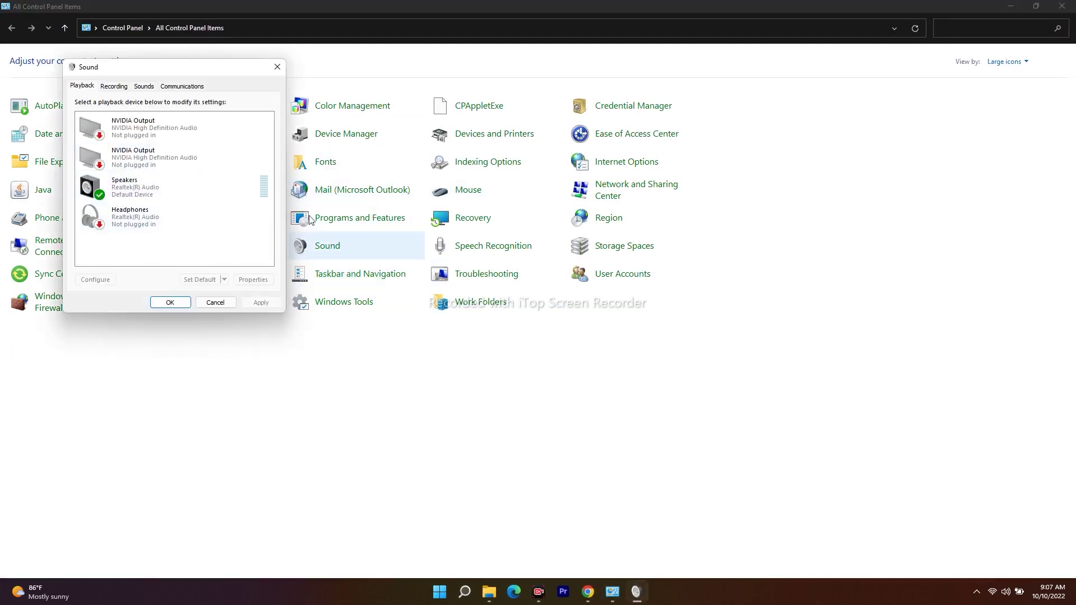
{"action": "left_click", "coordinate": [144, 184]}
{"action": "right_click", "coordinate": [143, 185]}
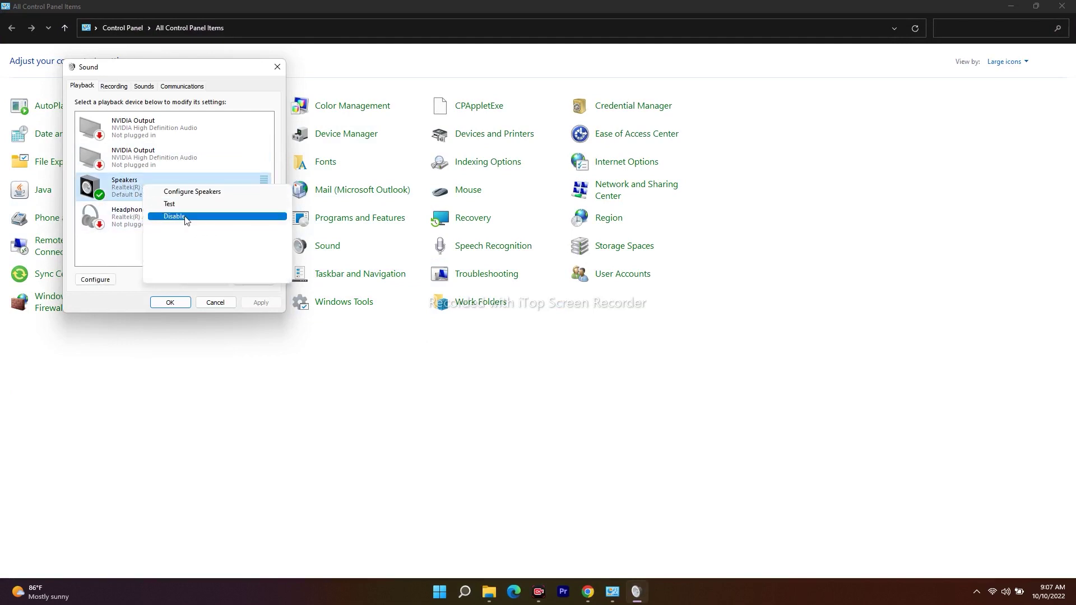
{"action": "left_click", "coordinate": [212, 305]}
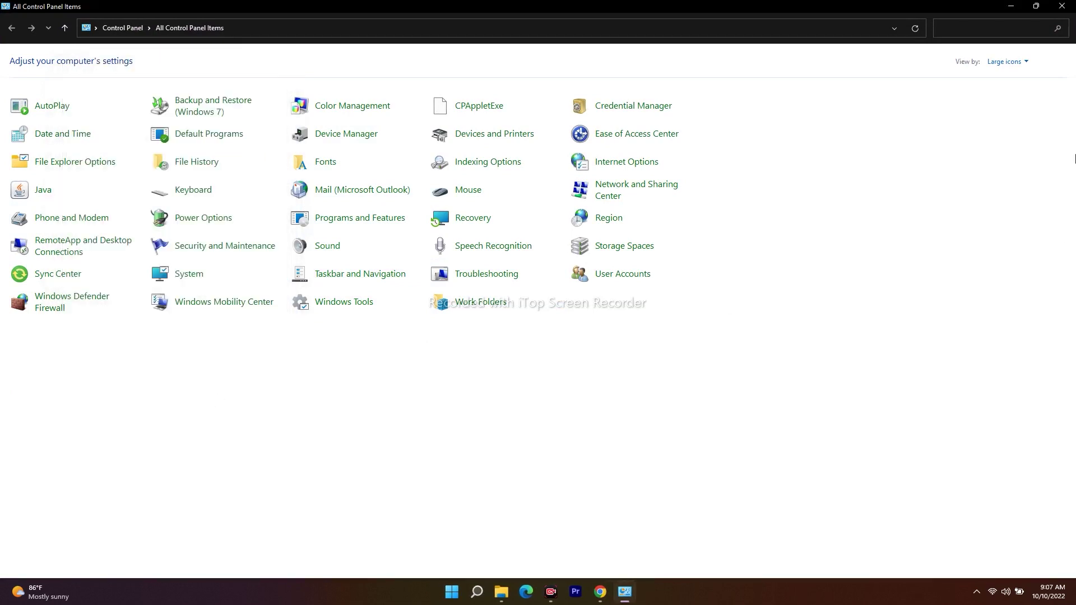
{"action": "left_click", "coordinate": [1063, 7]}
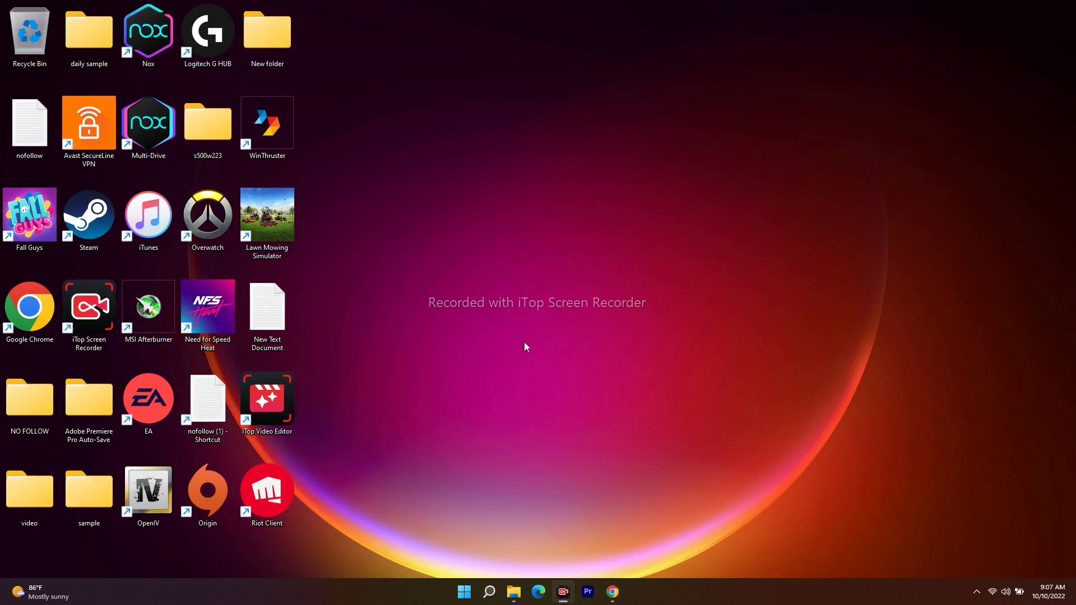
- Open and close Task Manager from the Start right-click menu, then launch Device Manager
{"action": "right_click", "coordinate": [465, 596]}
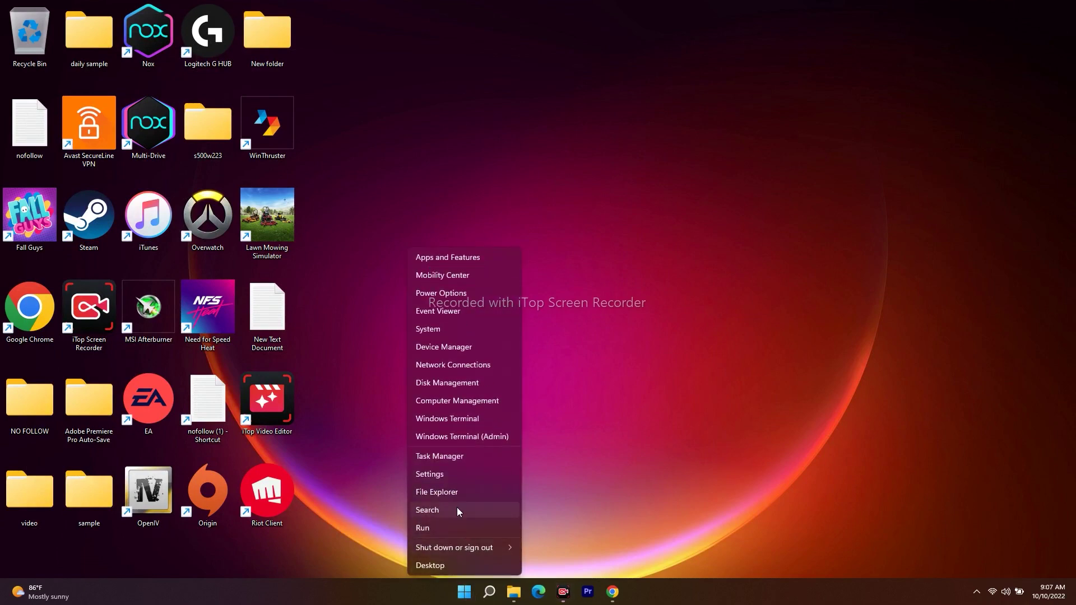
{"action": "left_click", "coordinate": [452, 457]}
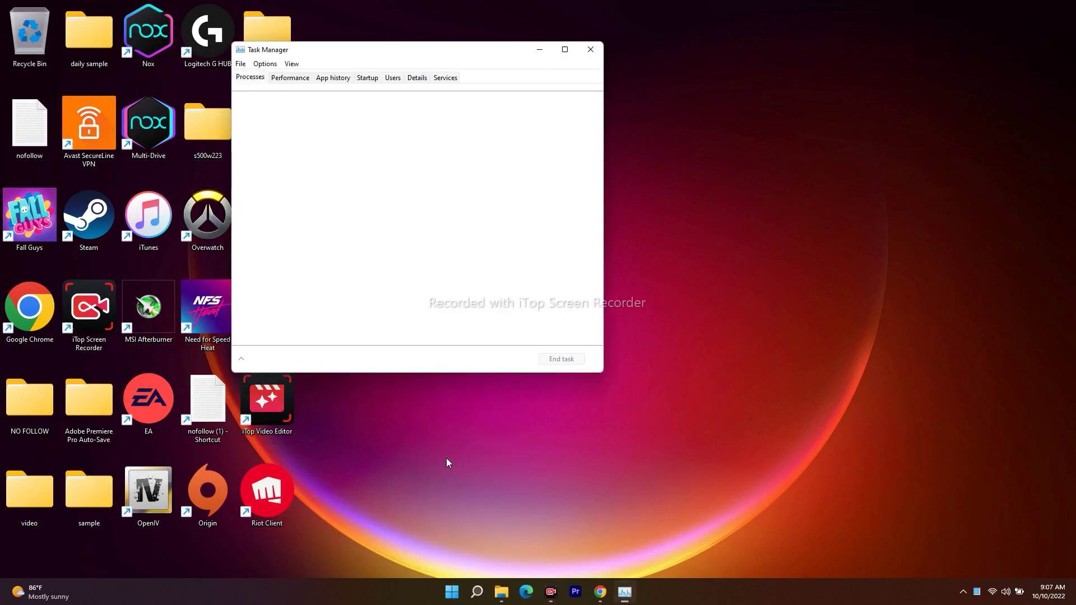
{"action": "left_click", "coordinate": [591, 49]}
{"action": "right_click", "coordinate": [465, 594]}
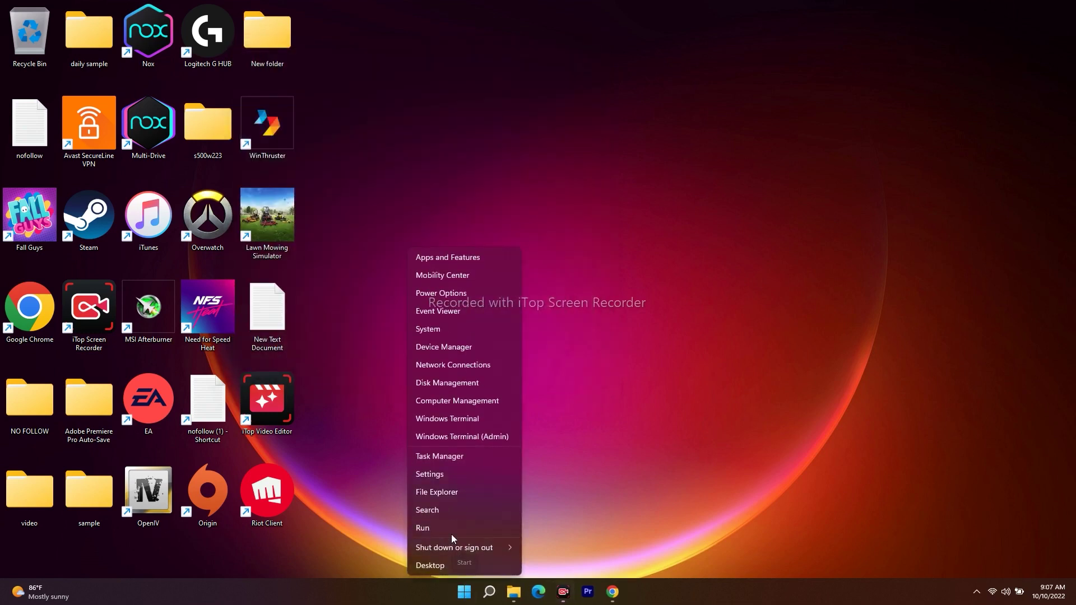
{"action": "left_click", "coordinate": [452, 346]}
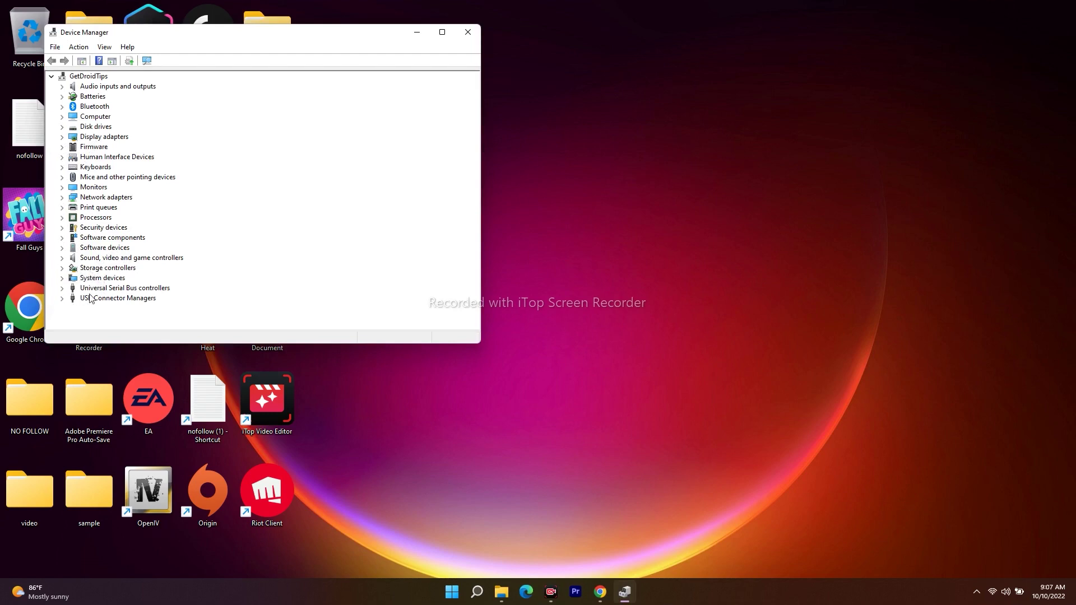
- Search automatically for a newer Realtek(R) Audio driver and confirm it is current
{"action": "left_click", "coordinate": [62, 258]}
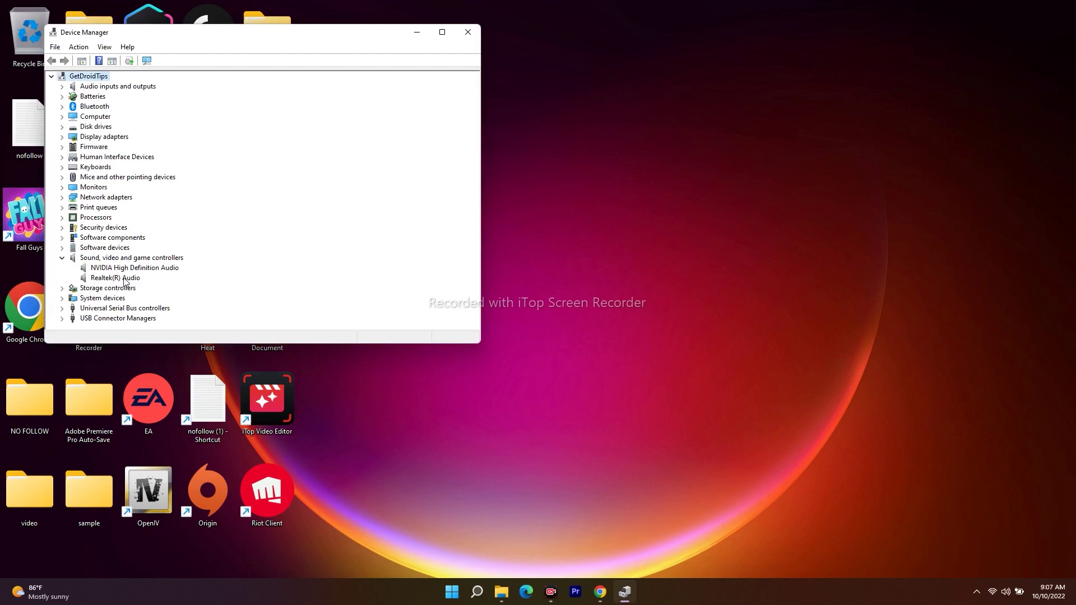
{"action": "right_click", "coordinate": [123, 280]}
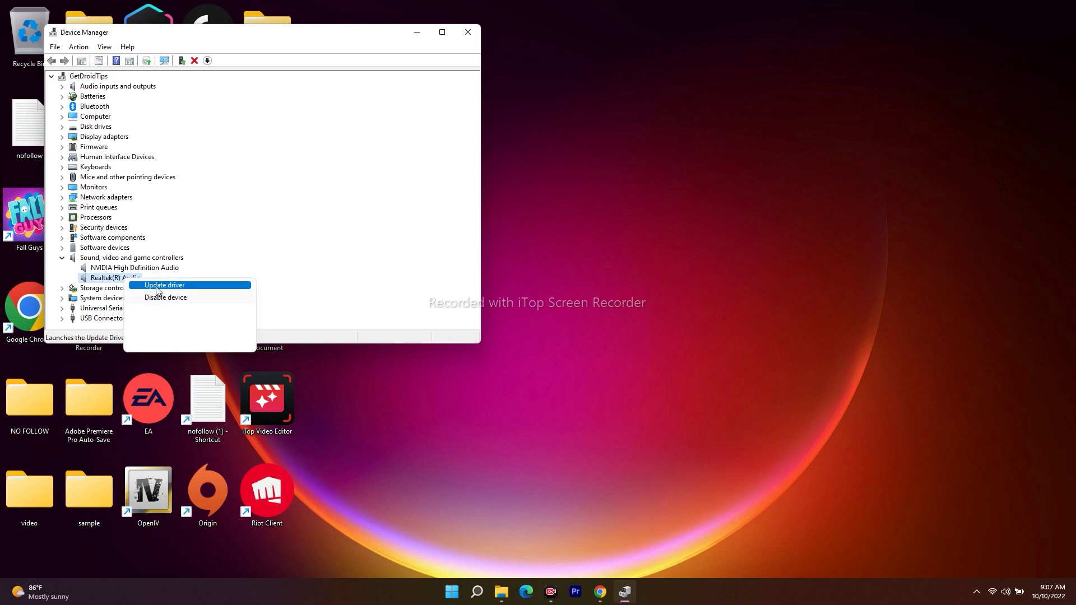
{"action": "left_click", "coordinate": [148, 288]}
{"action": "left_click", "coordinate": [213, 169]}
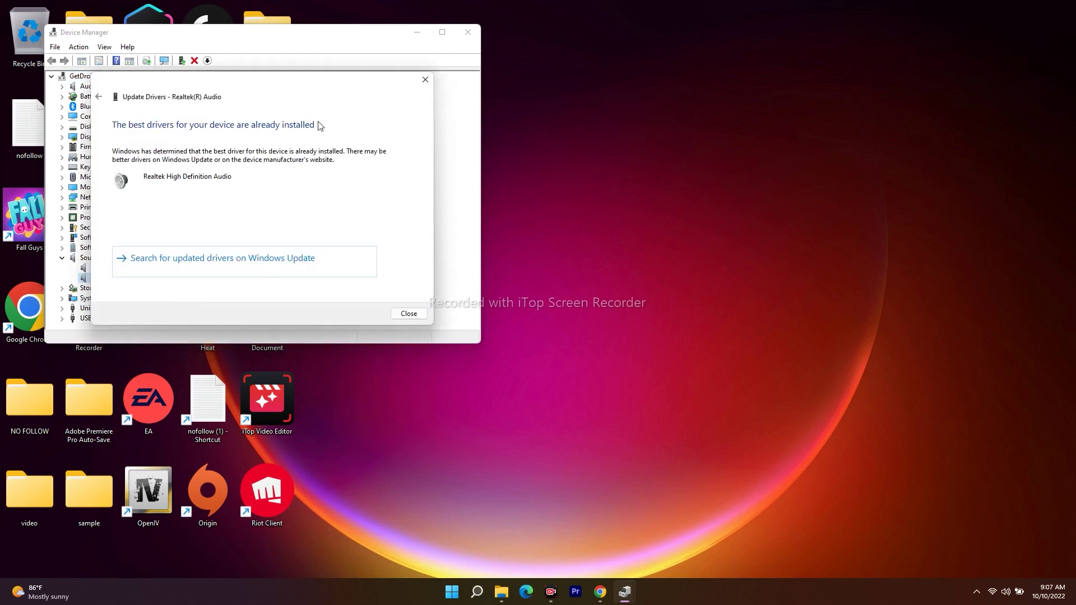
{"action": "left_click", "coordinate": [425, 80]}
- Confirm the NVIDIA High Definition Audio driver is current, then close Device Manager
{"action": "left_click", "coordinate": [150, 275]}
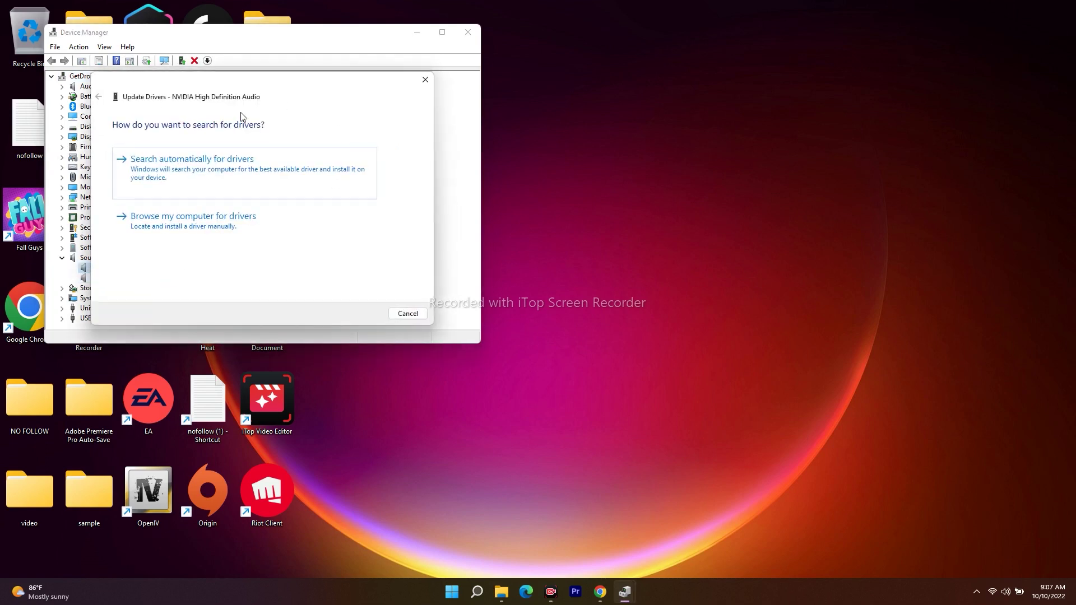
{"action": "left_click", "coordinate": [211, 163]}
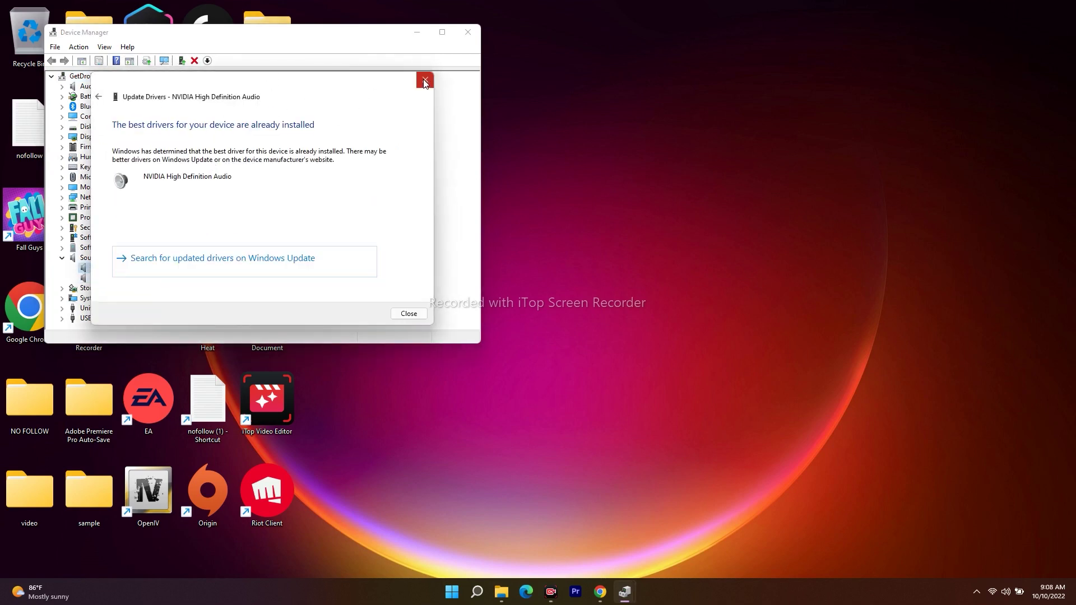
{"action": "left_click", "coordinate": [425, 80]}
{"action": "left_click", "coordinate": [470, 33]}
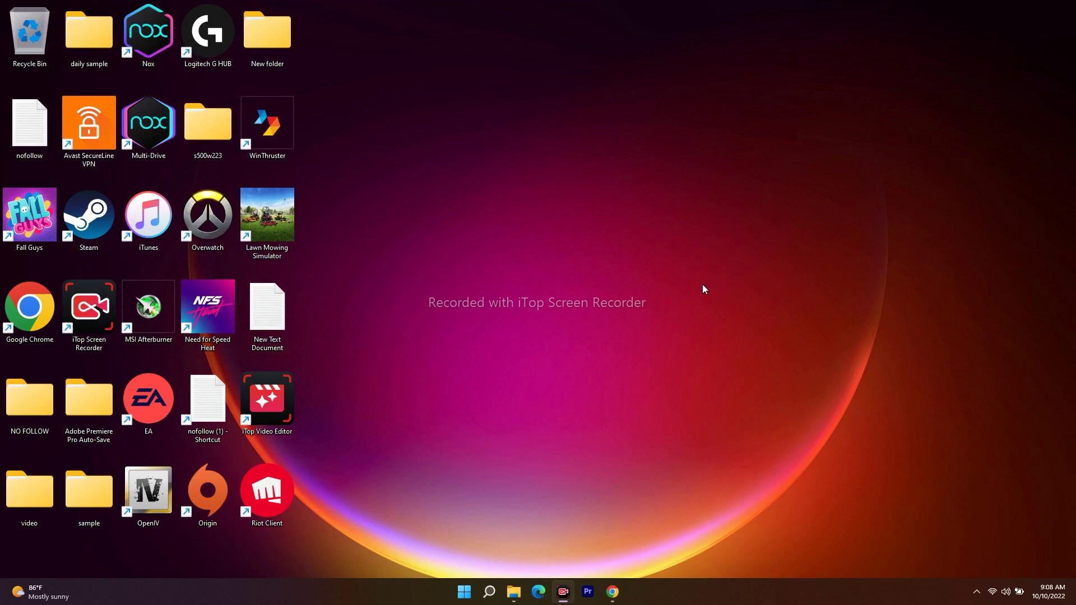
{"action": "left_click", "coordinate": [483, 588]}
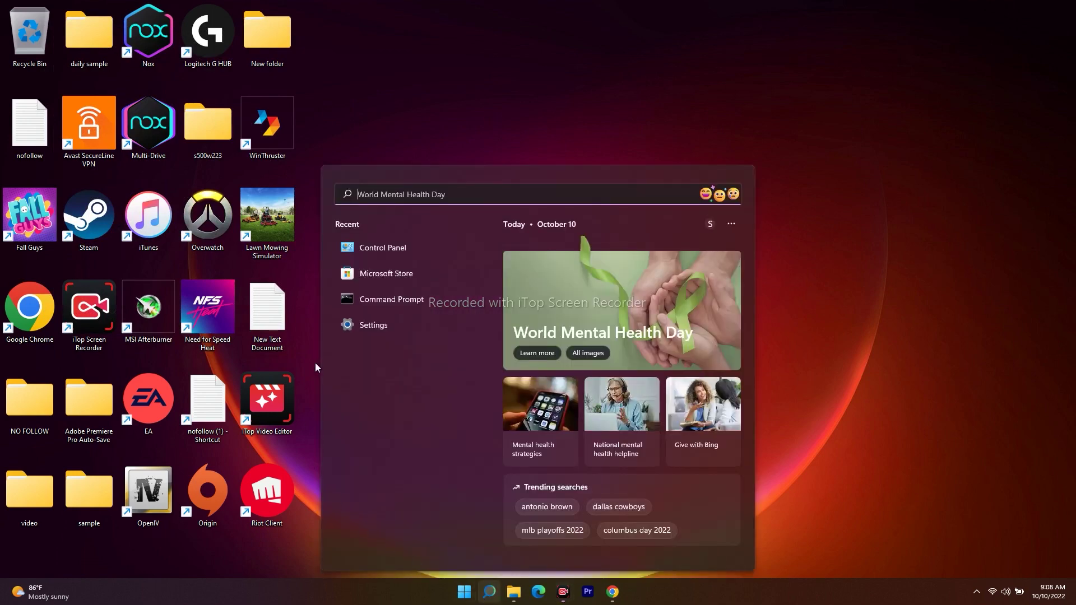
{"action": "left_click", "coordinate": [371, 328]}
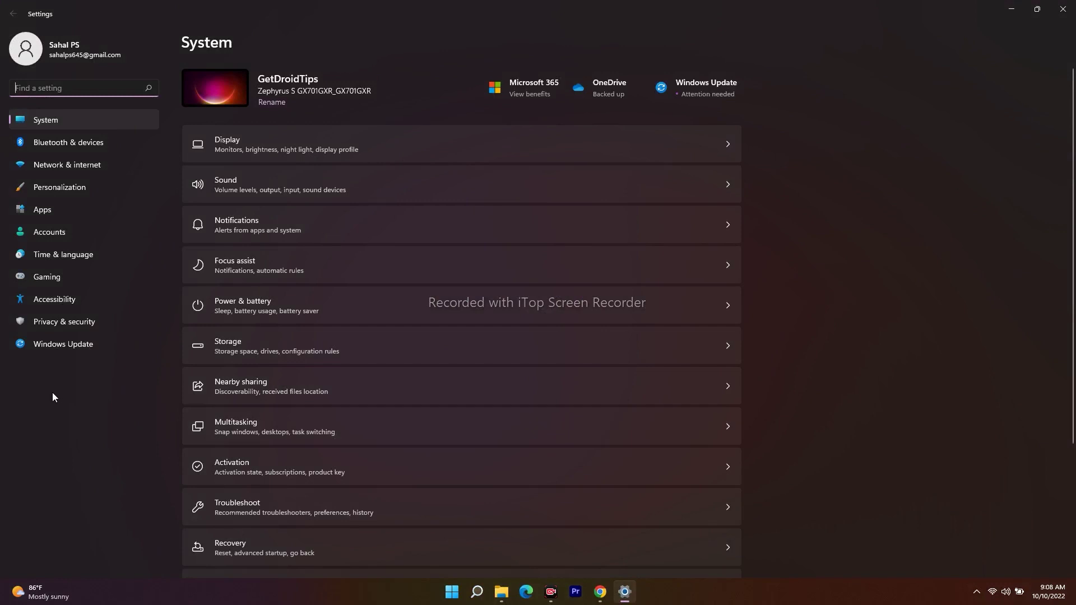
{"action": "left_click", "coordinate": [96, 348]}
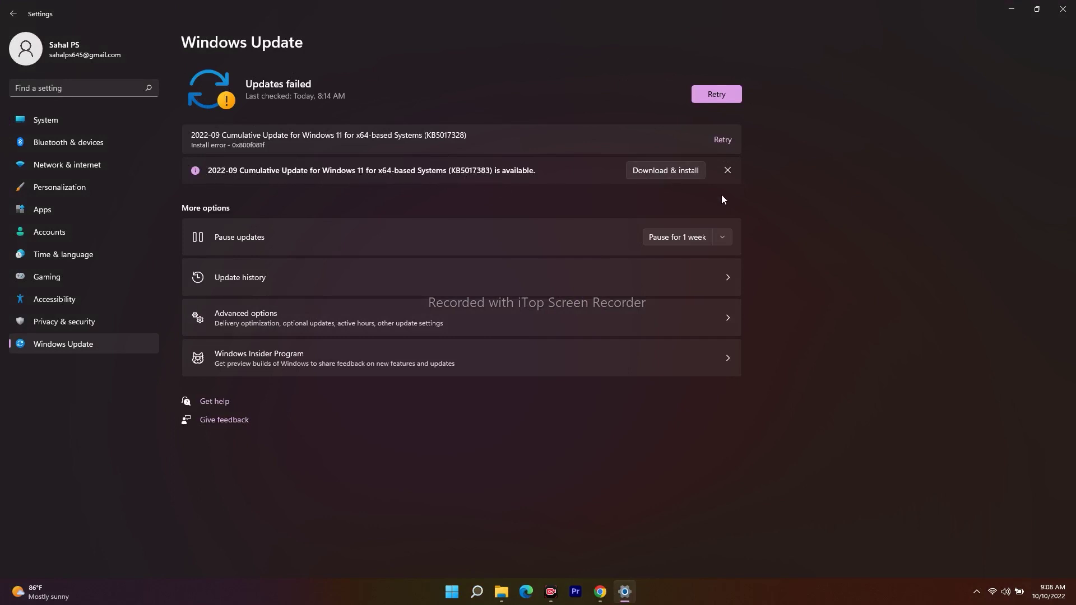
{"action": "left_click", "coordinate": [1063, 10]}
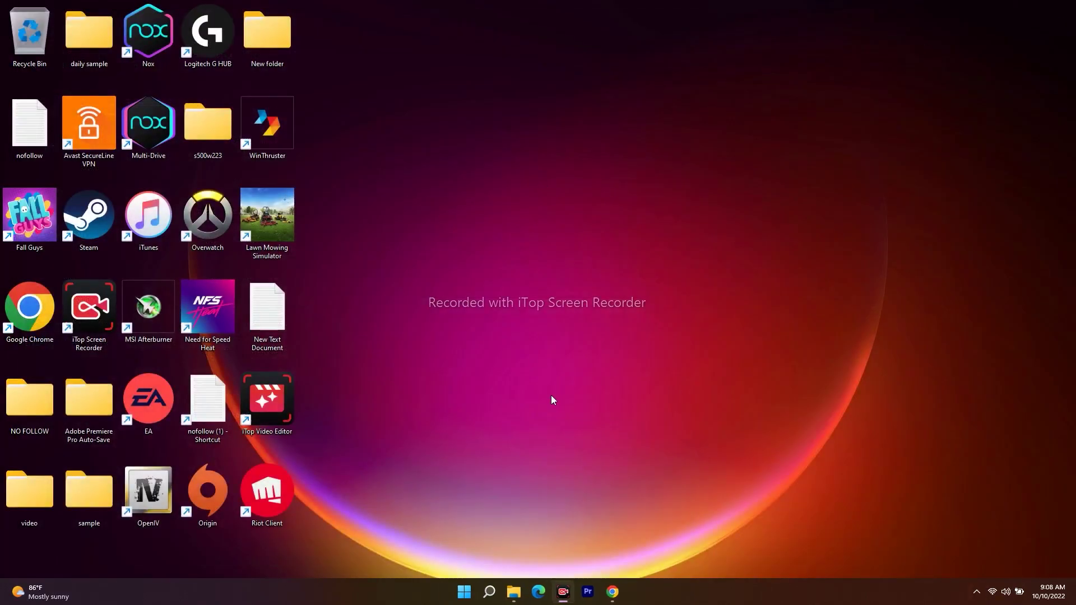